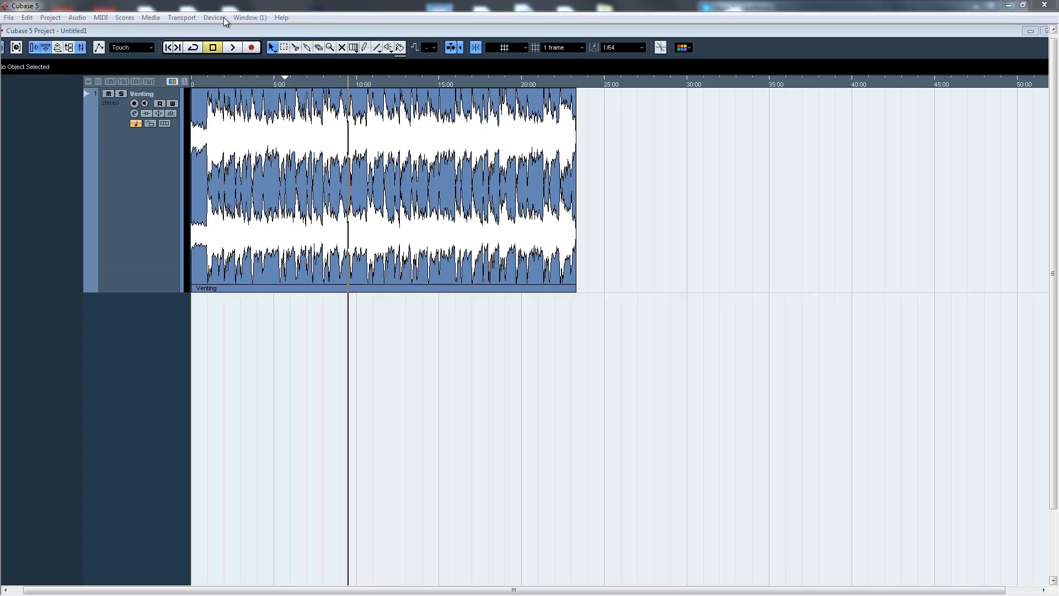
Step: Show the transport panel and return the playhead to the start of the project
key("F2")
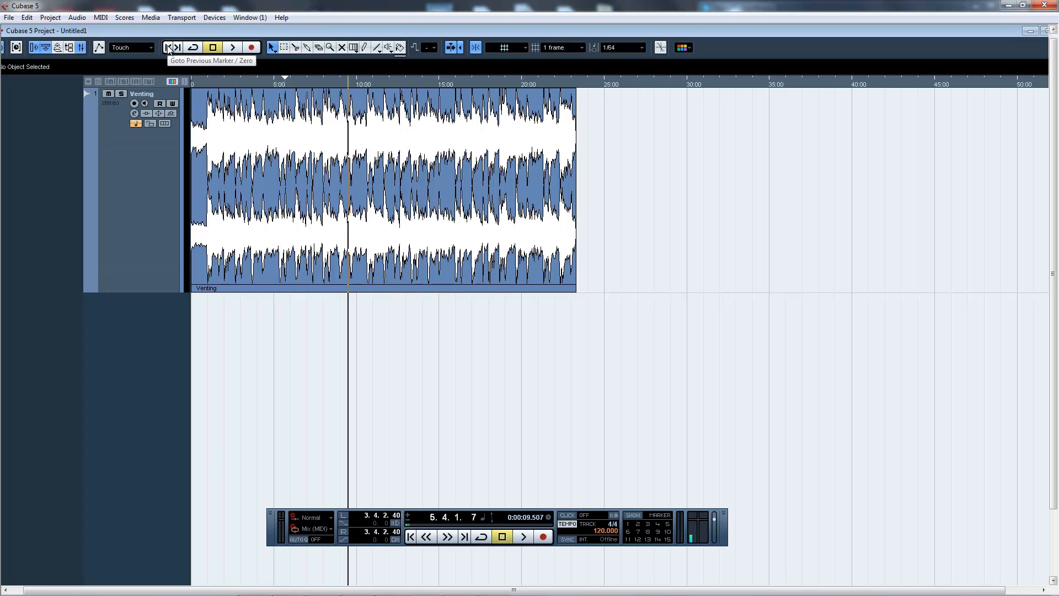
left_click(170, 48)
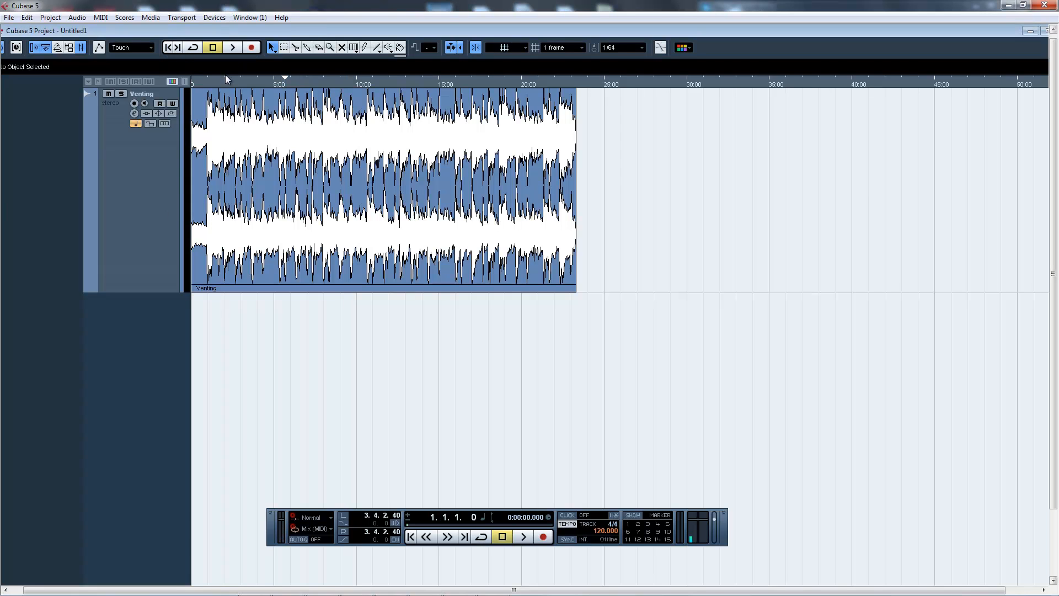
Step: Open the mixer and the Stereo Out channel settings, placing the settings window clear of the mixer
left_click(225, 17)
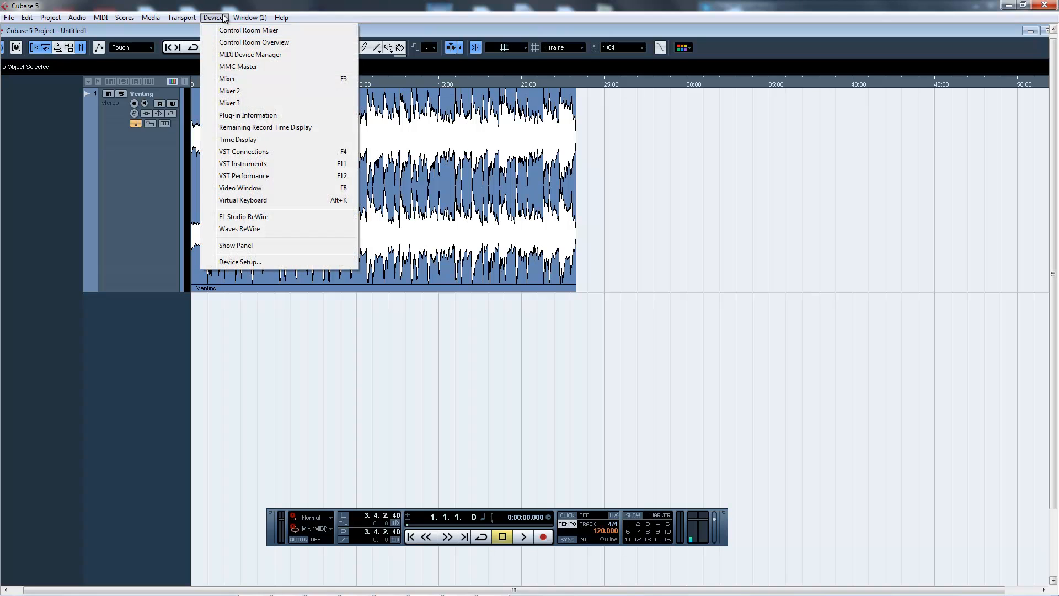
left_click(239, 80)
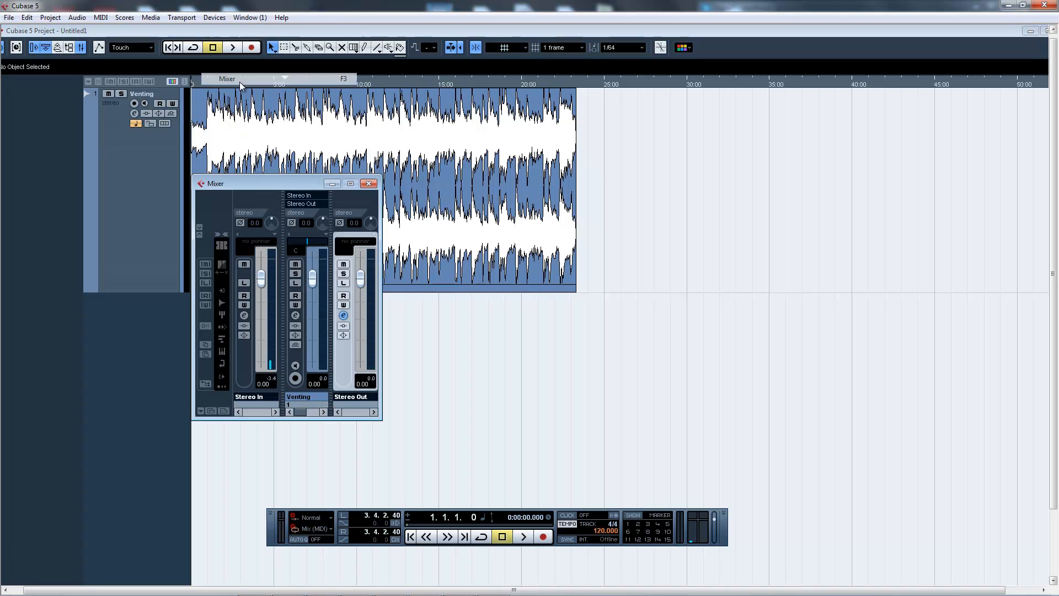
left_click(344, 316)
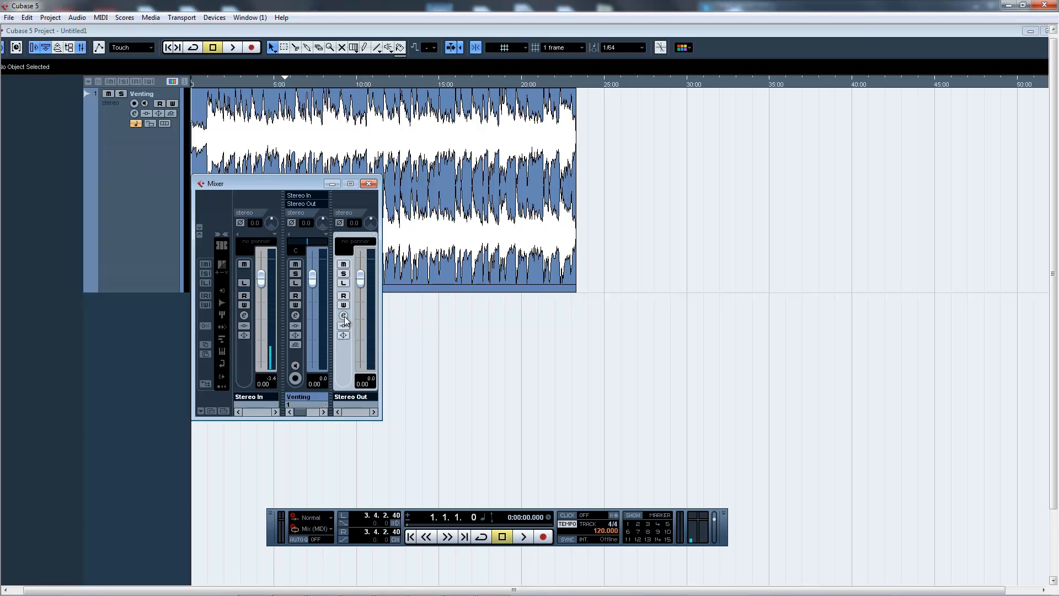
left_click_drag(462, 189, 798, 183)
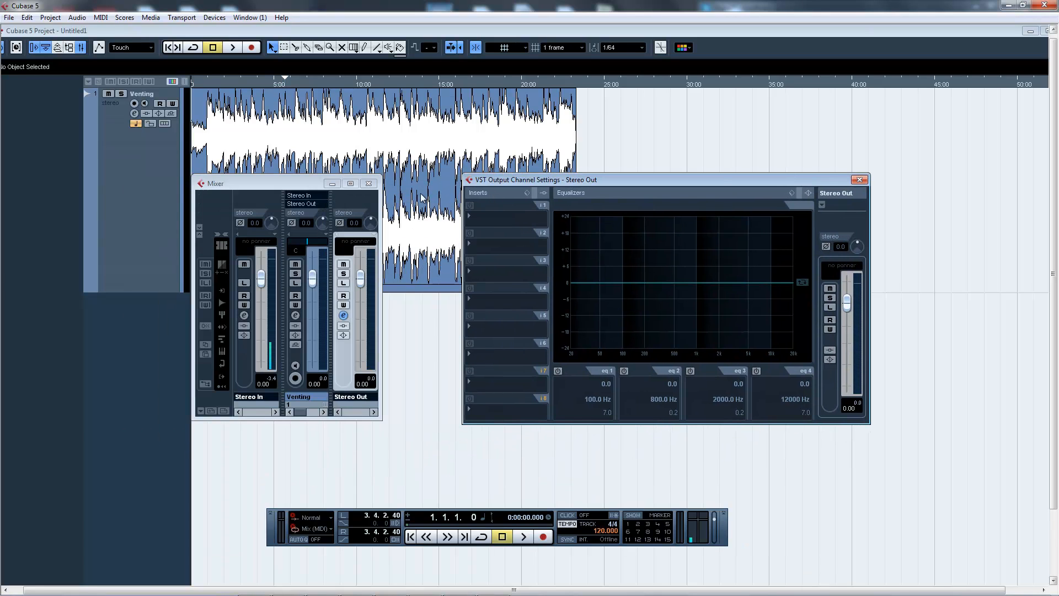
Step: Load the iZotope Ozone 5 mastering plug-in in the first insert slot of Stereo Out
left_click(507, 219)
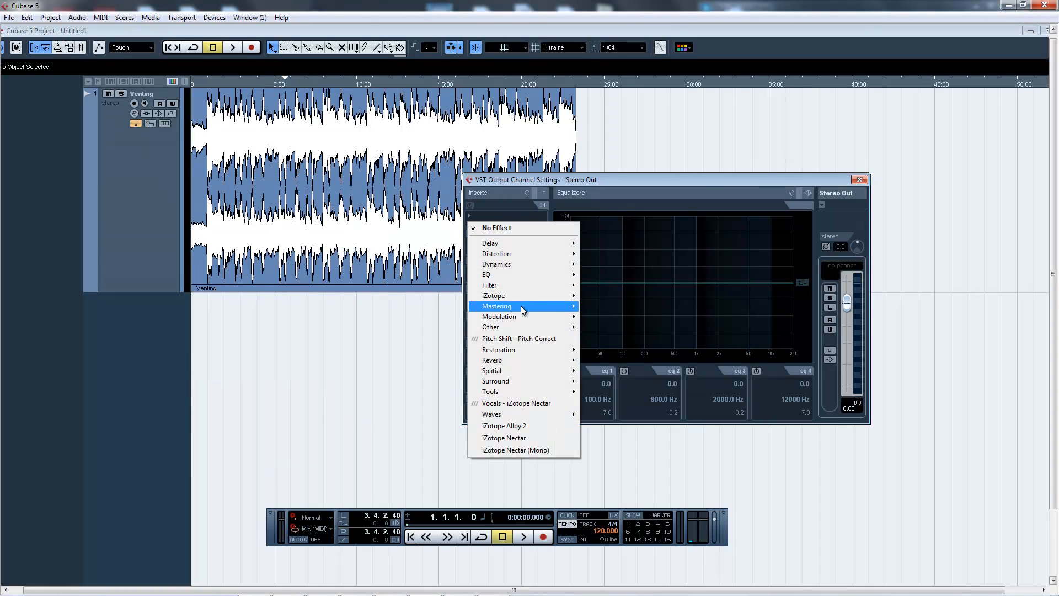
mouse_move(521, 306)
left_click(635, 307)
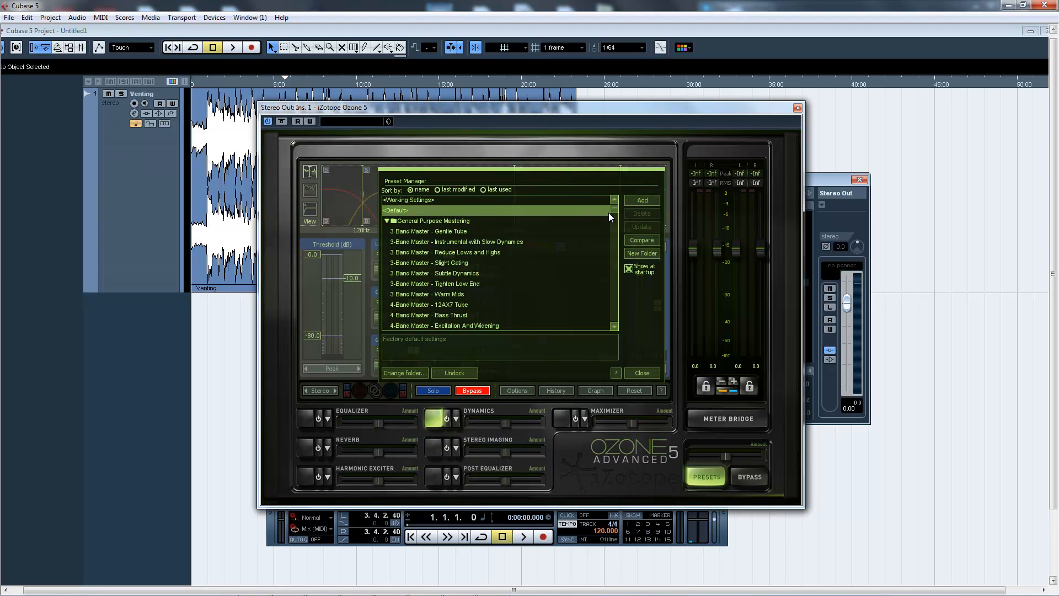
Step: Close Ozone's preset manager and take the Dynamics module out of bypass, moving the plug-in window off the waveform
mouse_move(614, 209)
left_mouse_down()
mouse_move(622, 288)
mouse_move(616, 216)
left_mouse_up()
left_click(653, 376)
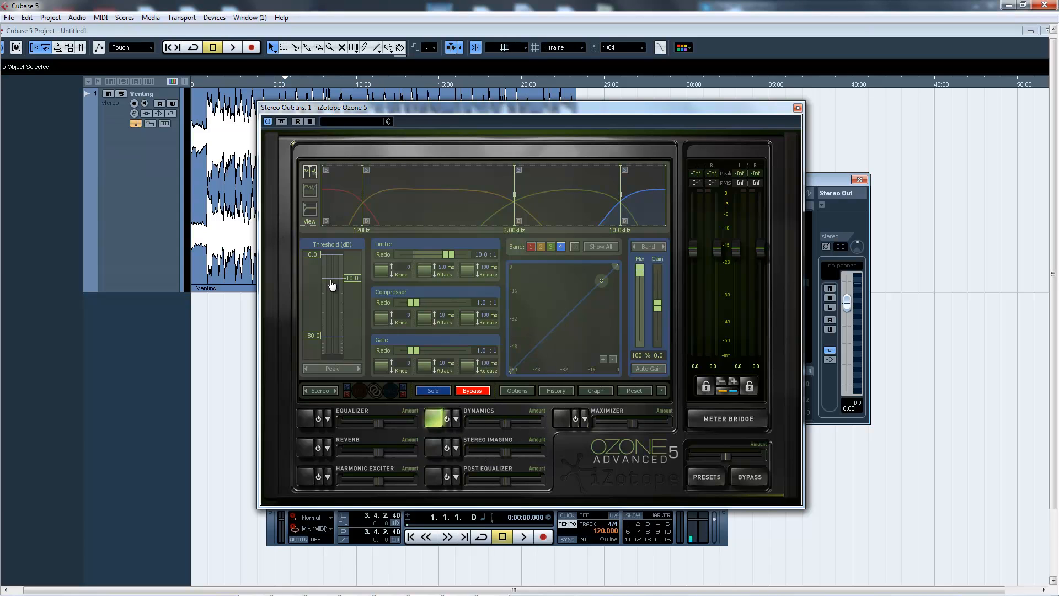
left_click(472, 391)
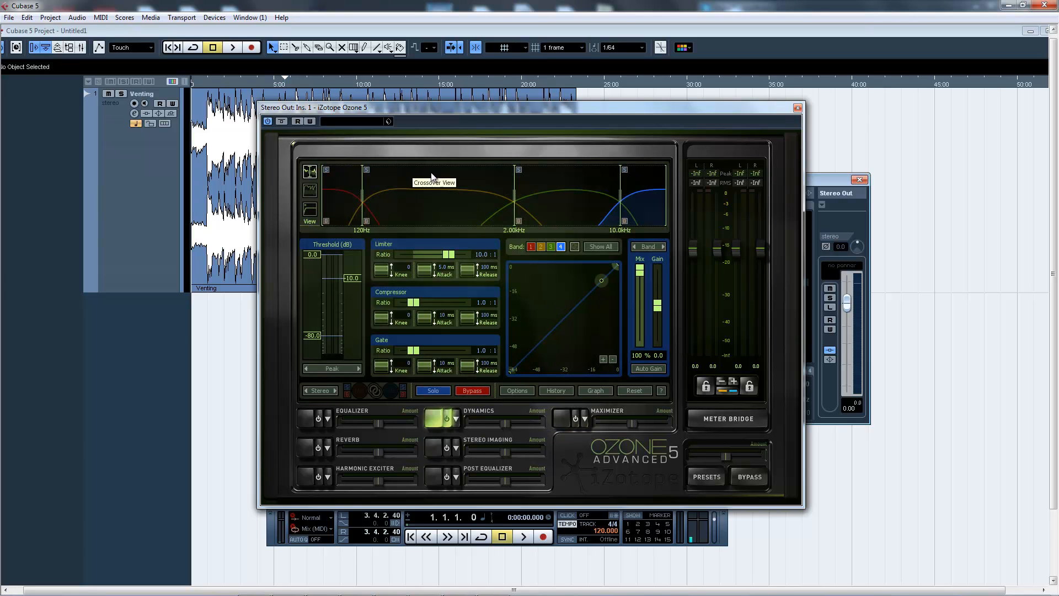
left_click_drag(428, 109, 534, 119)
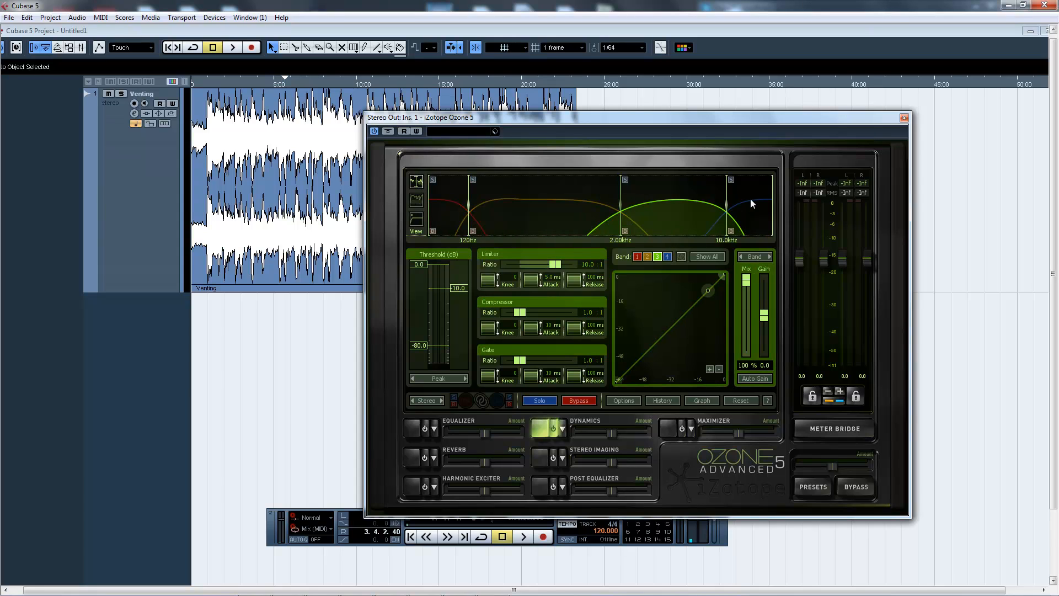
Step: Select the lowest band in the Dynamics module and set its compressor ratio to 1.5:1
mouse_move(468, 204)
left_mouse_down()
mouse_move(499, 205)
mouse_move(469, 205)
left_mouse_up()
type("12")
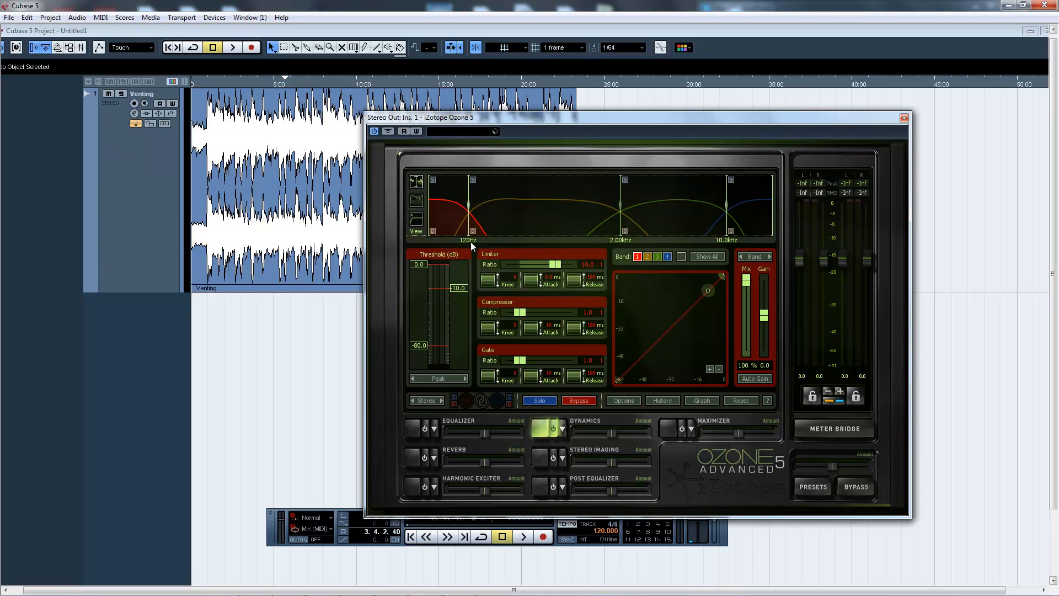
left_click(589, 312)
type("1.5")
key("Return")
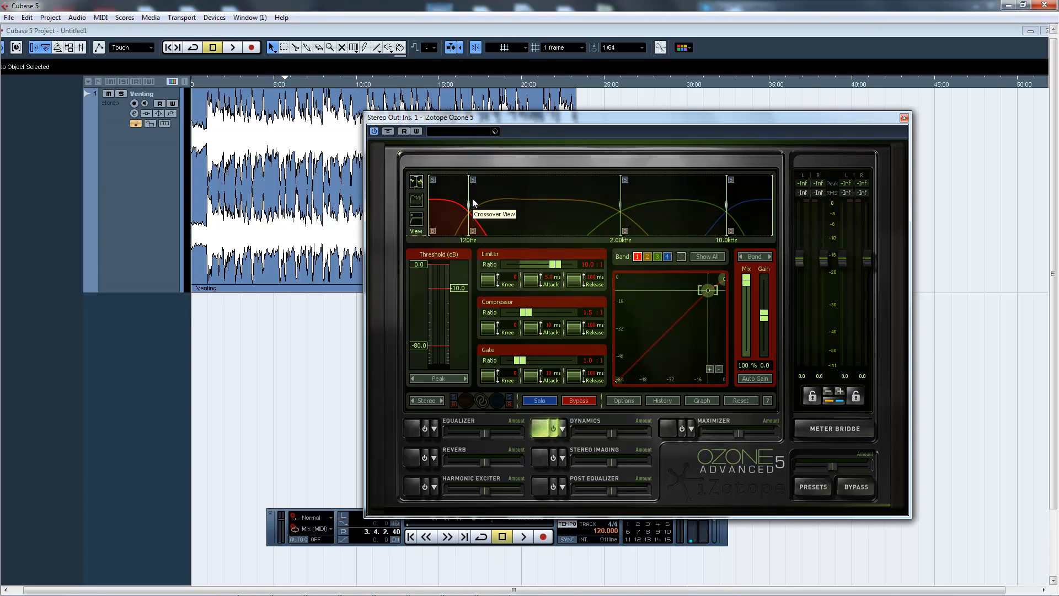
Step: Lengthen the lowest band's compressor attack time and set its release to 250 ms
double_click(552, 327)
key("Return")
double_click(595, 326)
type("250")
key("Return")
Step: Listen to the loud section from its start, first as a full mix and then with the lowest band soloed
left_click(205, 85)
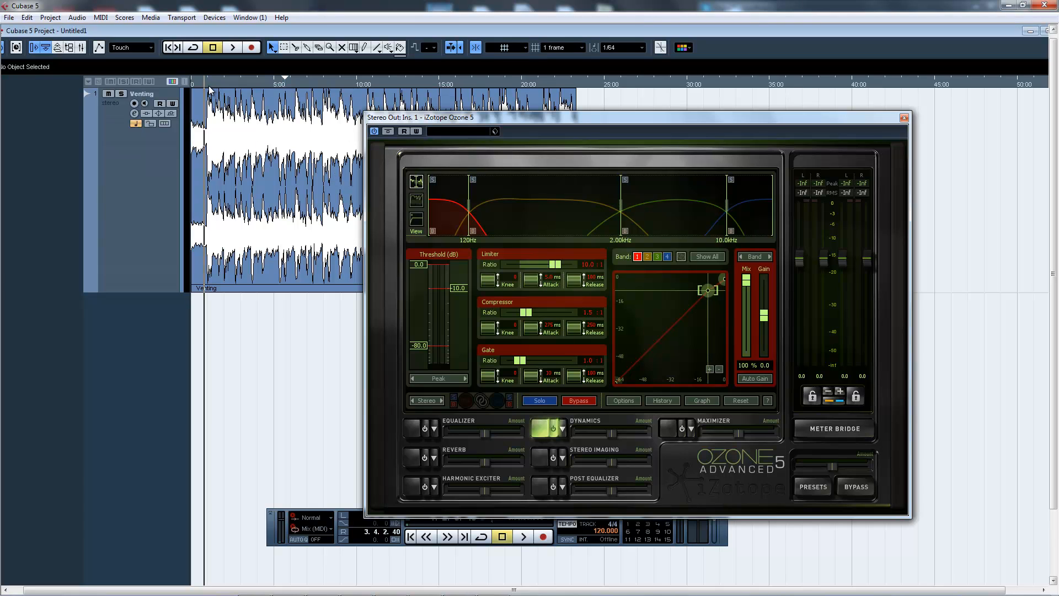
key("space")
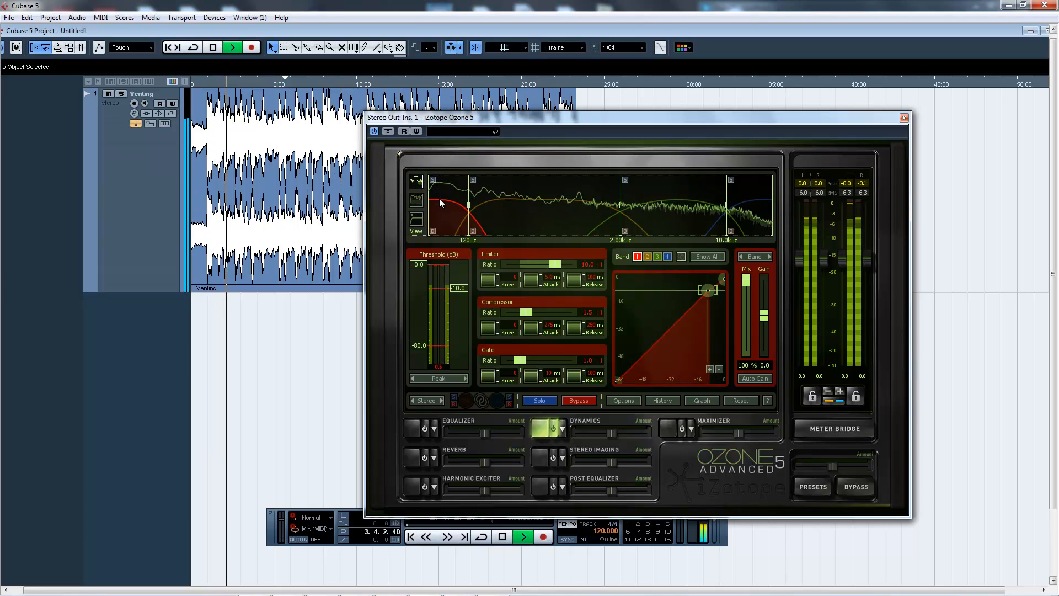
key("space")
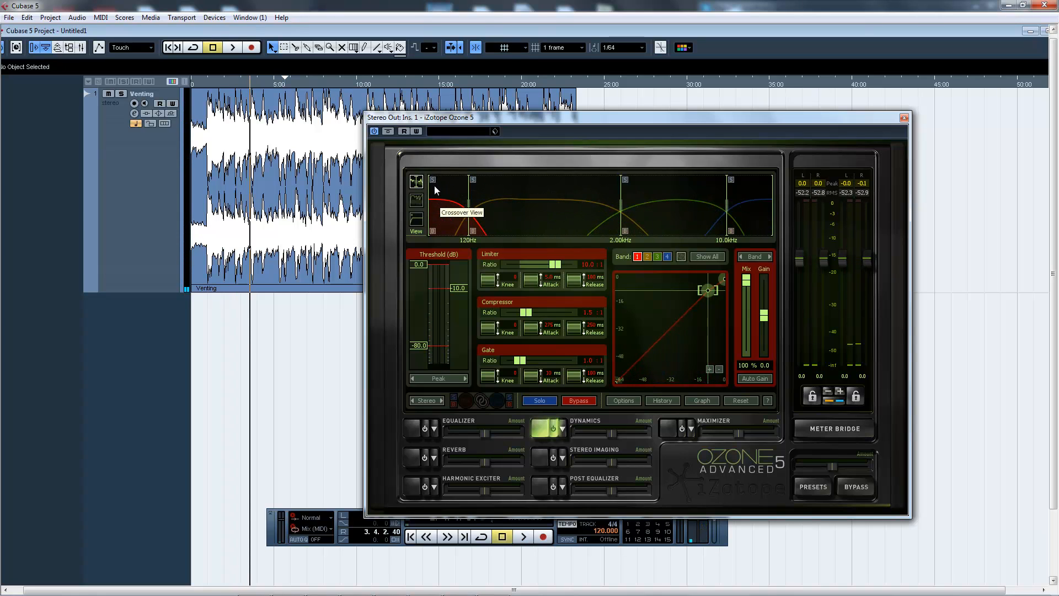
left_click(207, 83)
key("space")
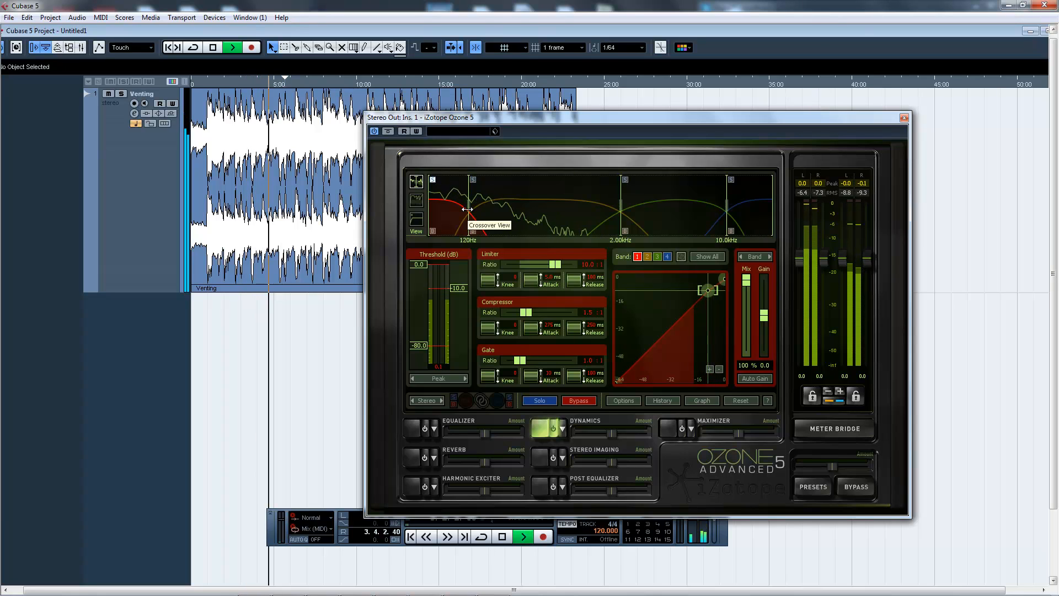
Step: Move the crossover between the first and second bands to 255 Hz, checking it by playing the soloed low band
left_click_drag(468, 208, 505, 207)
left_click(203, 79)
left_click_drag(505, 205, 502, 206)
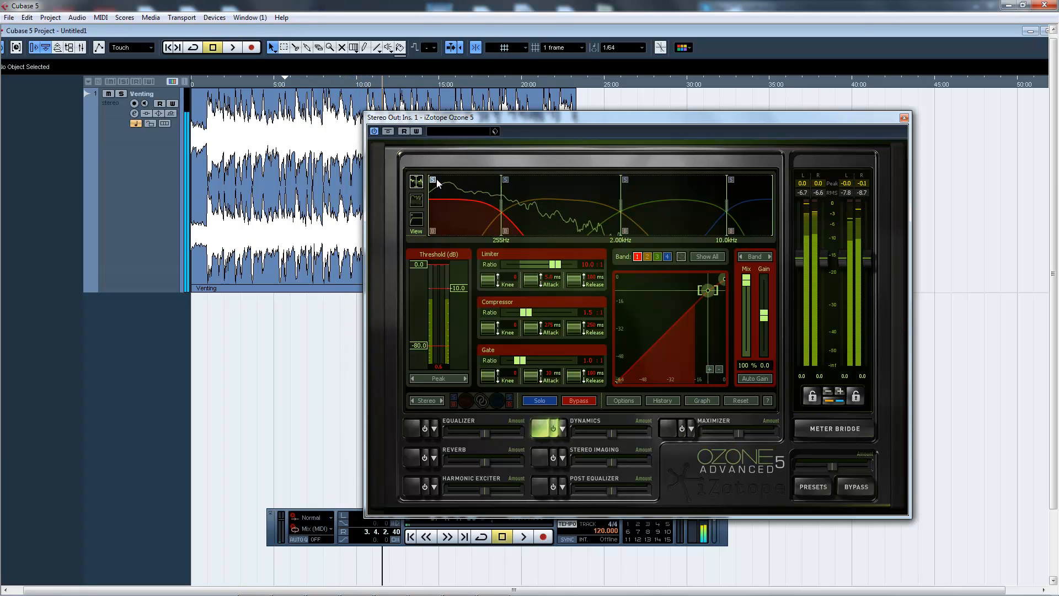
key("space")
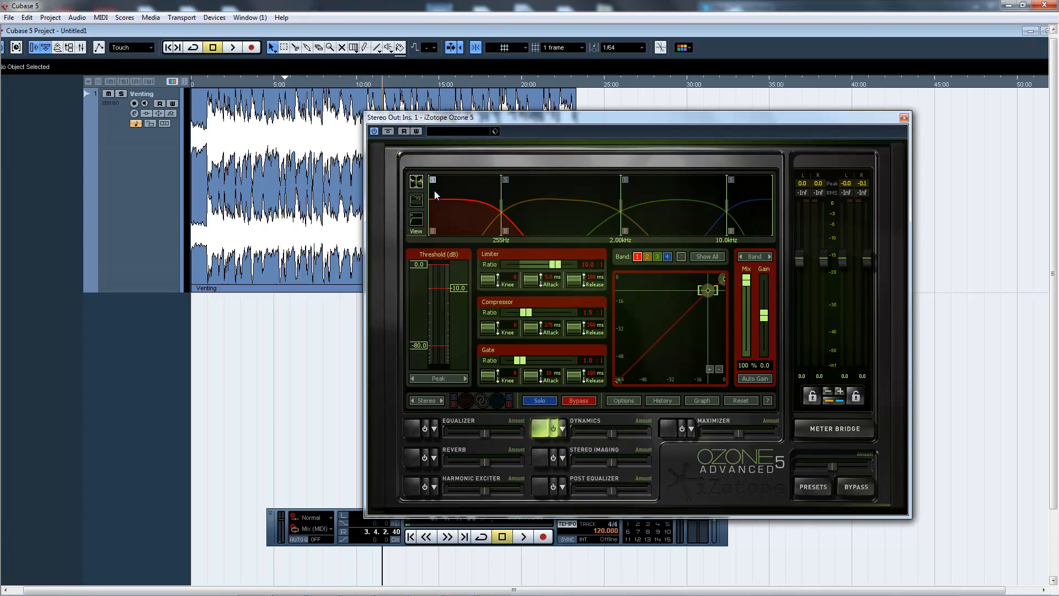
key("space")
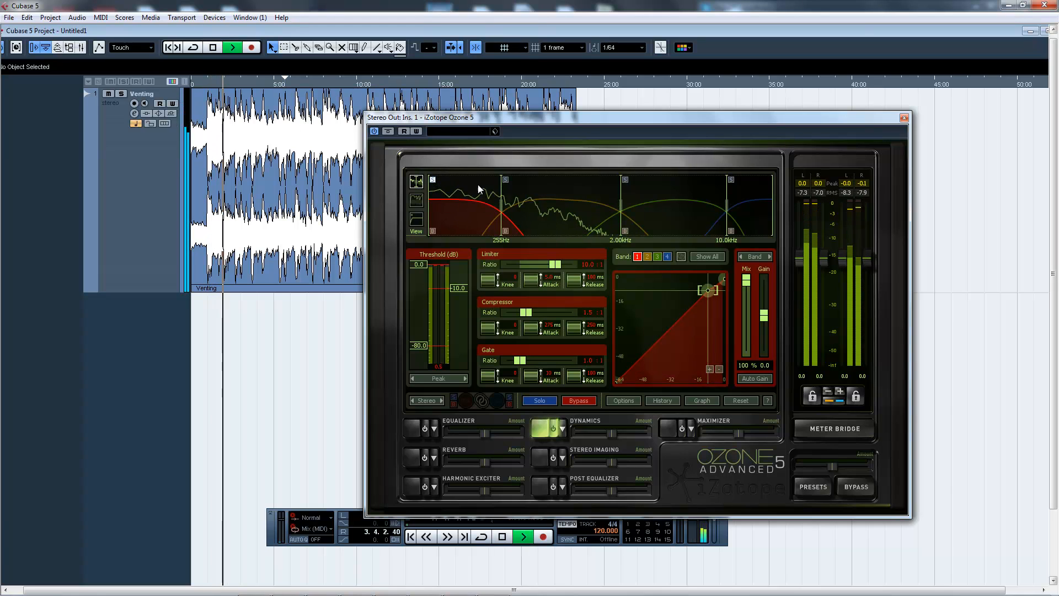
key("space")
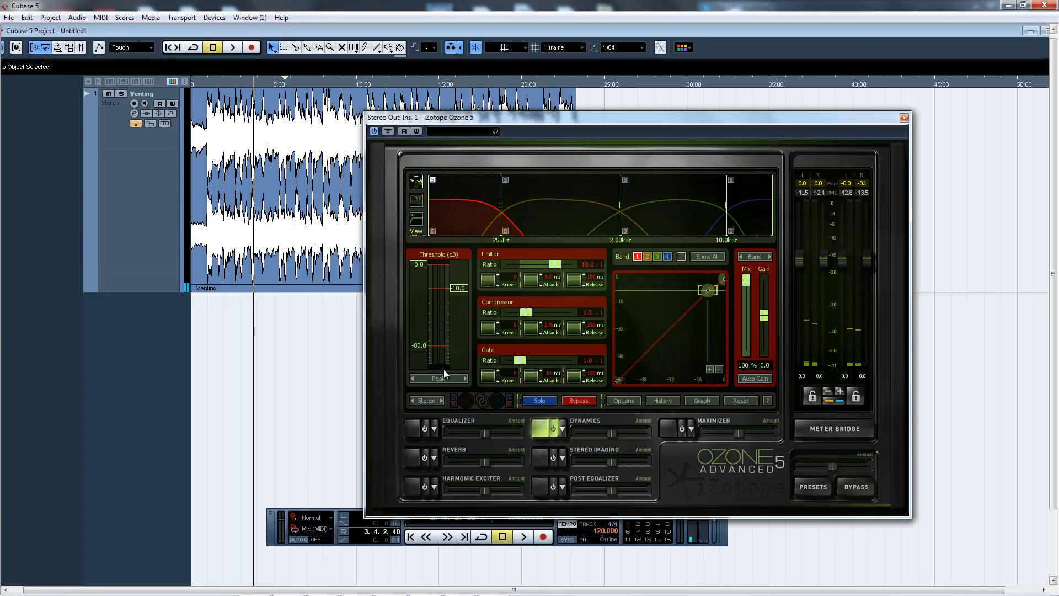
Step: Lower the low band's limiter threshold to -5.4 dB while playing the loud section
left_click_drag(423, 264, 421, 277)
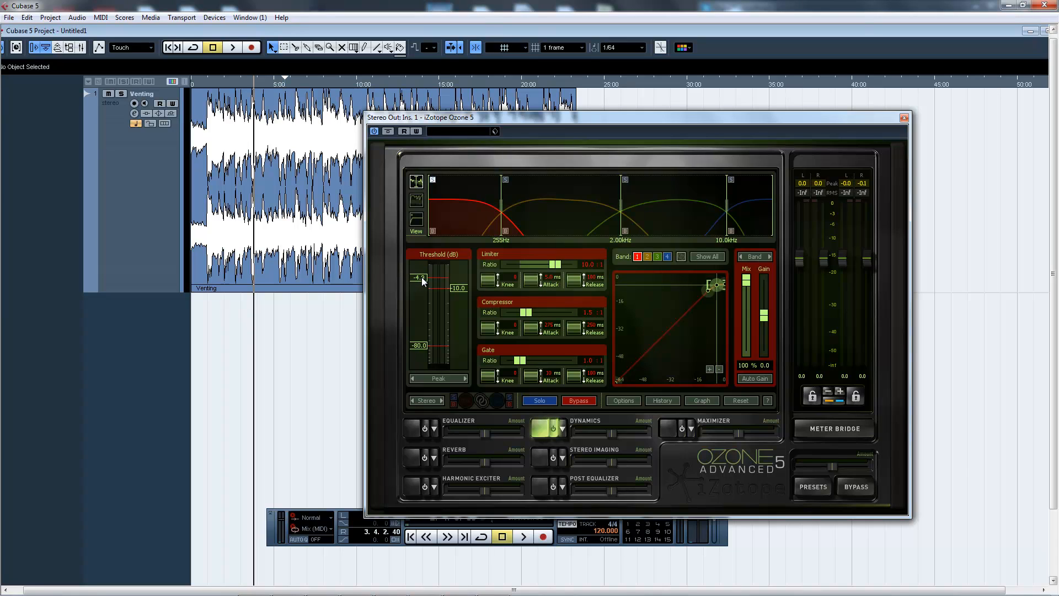
left_click(205, 86)
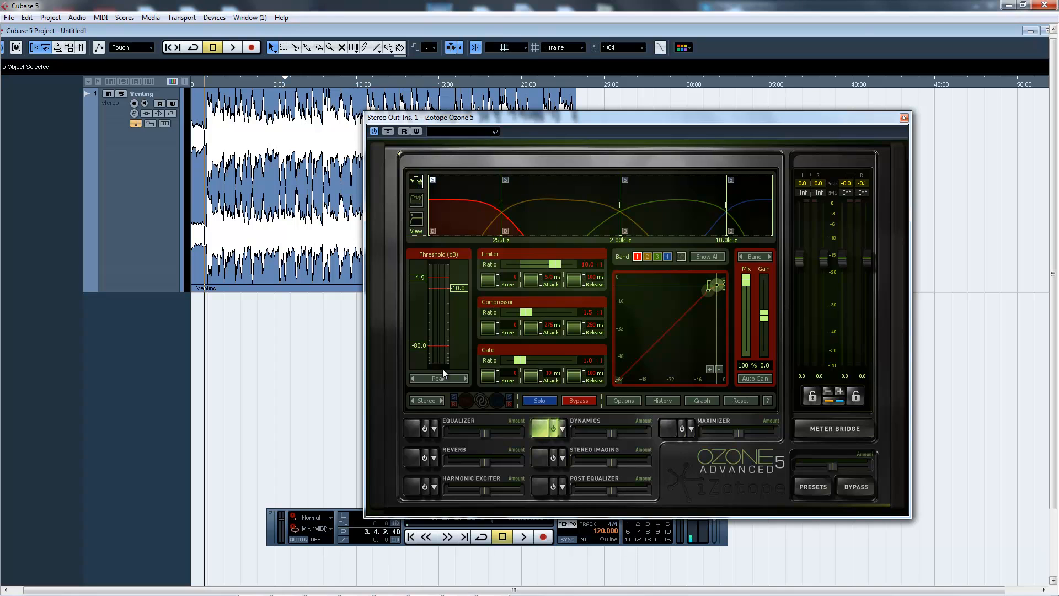
key("space")
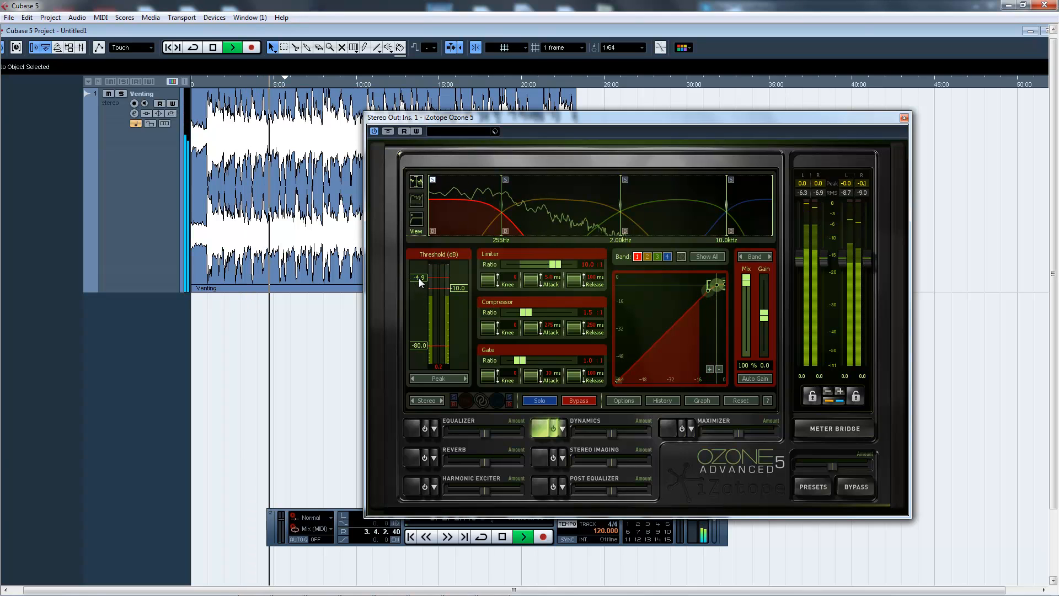
left_click_drag(419, 279, 418, 285)
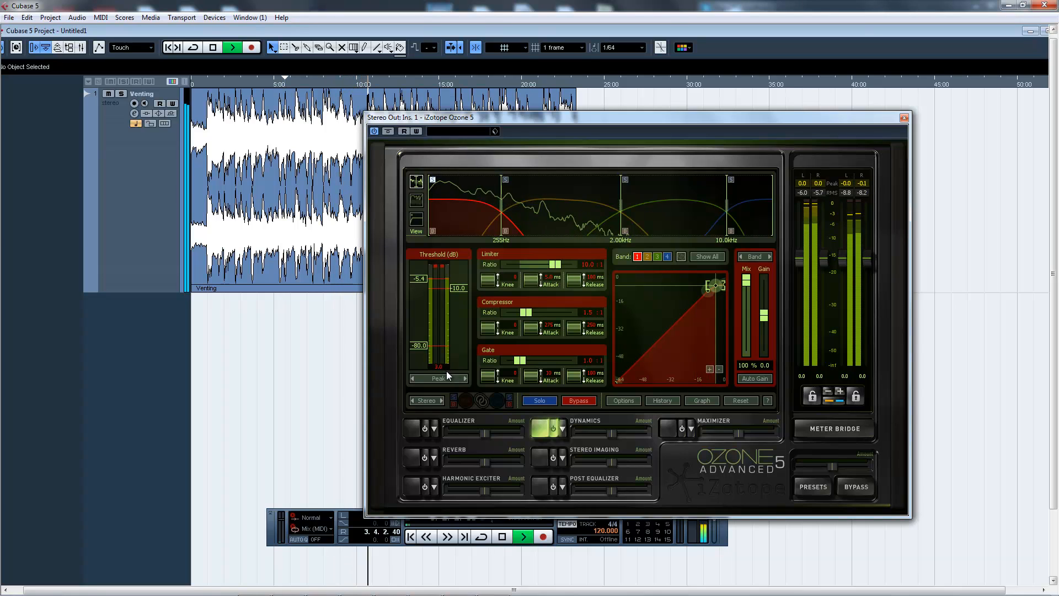
key("space")
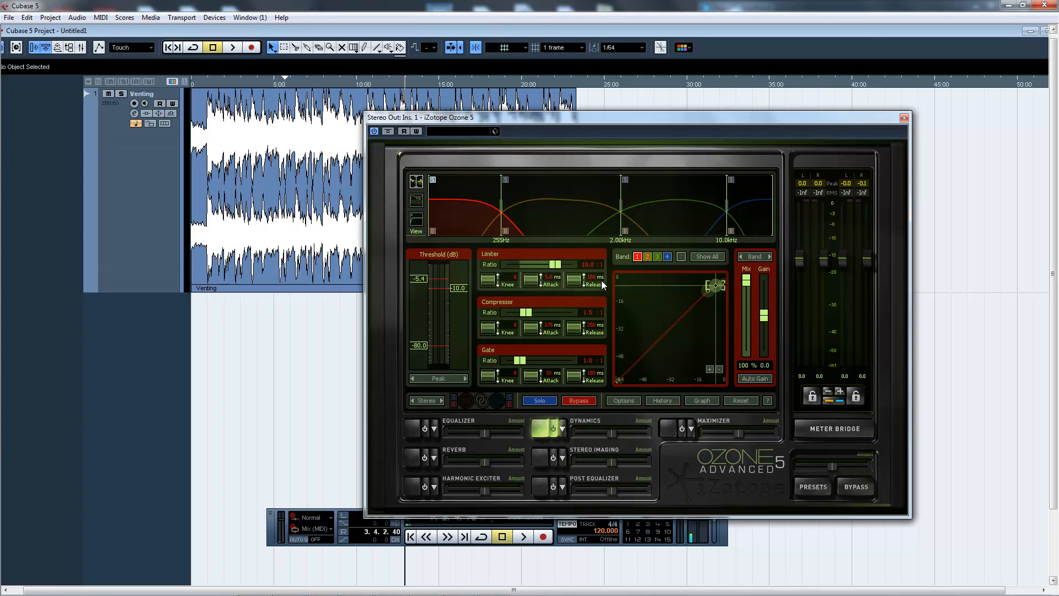
Step: Set the low band's output gain to 2.8 dB and play the soloed band to check it
left_click(765, 365)
type("8")
key("Return")
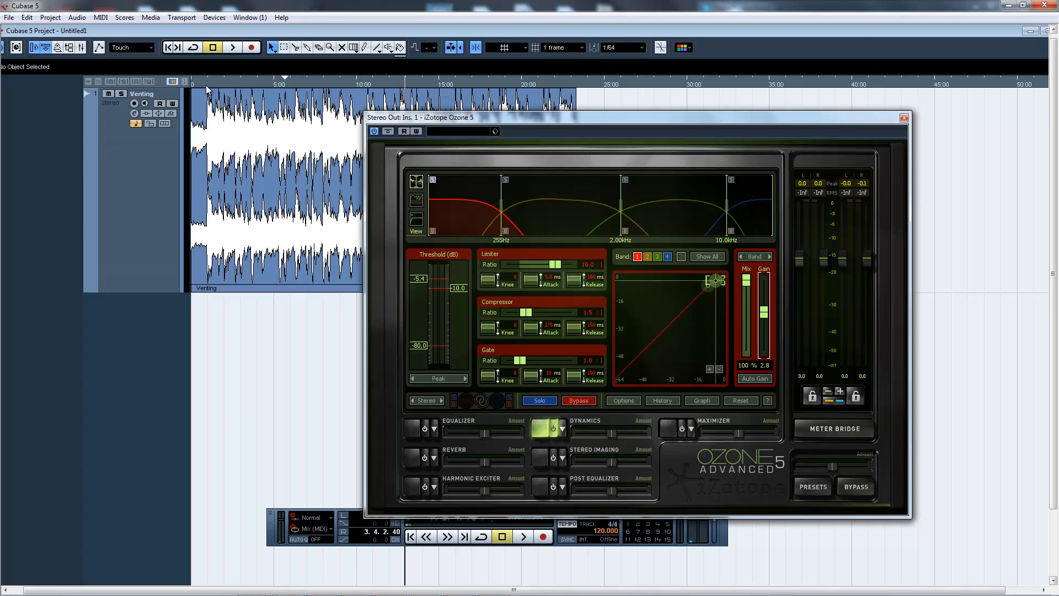
key("space")
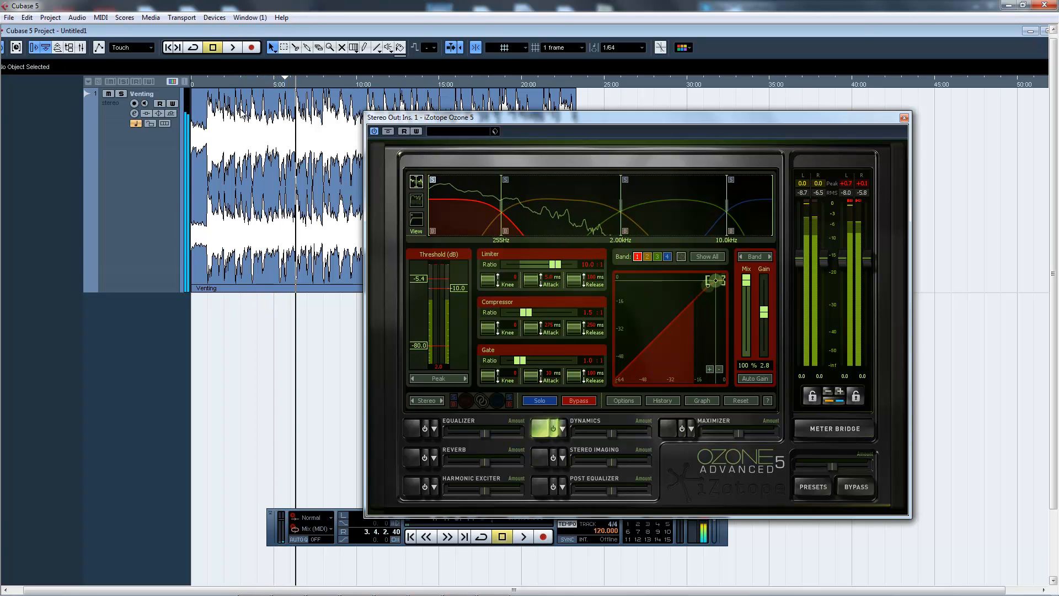
key("space")
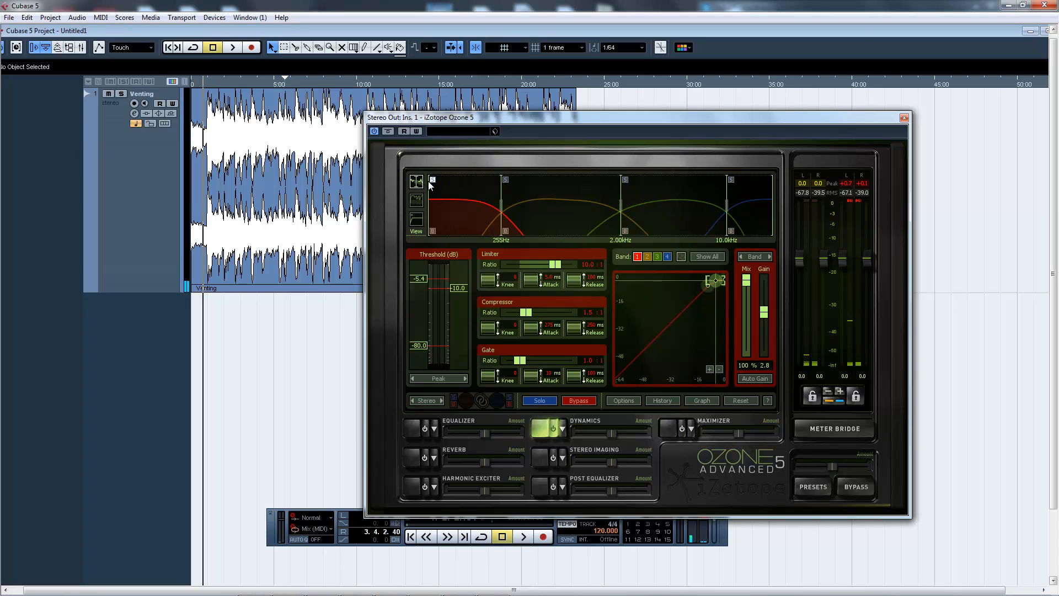
Step: Play the loud section from its start and compare the full mix with the dynamics module bypassed and active
left_click(580, 401)
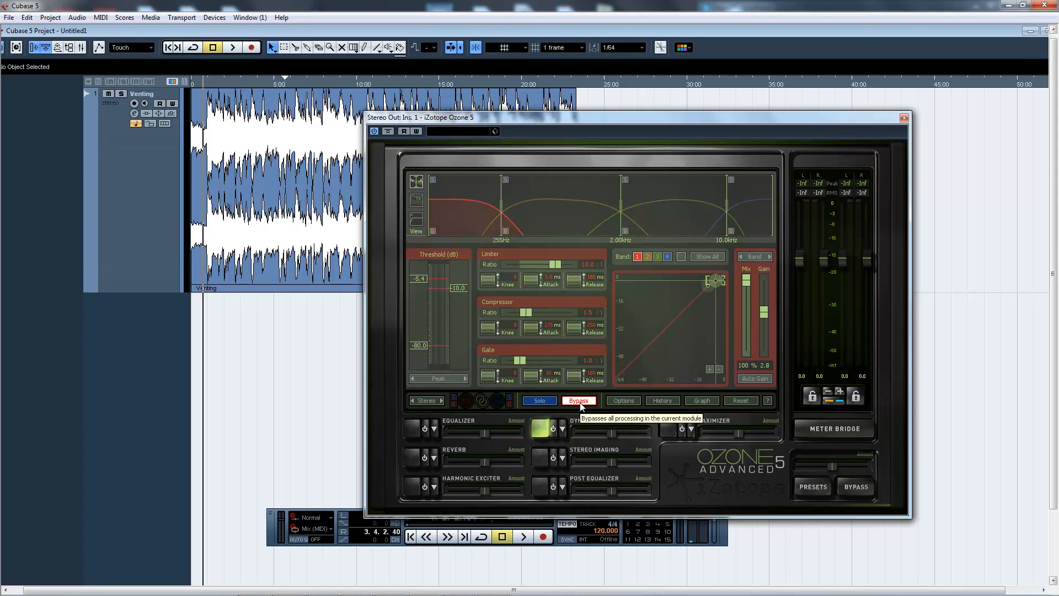
key("space")
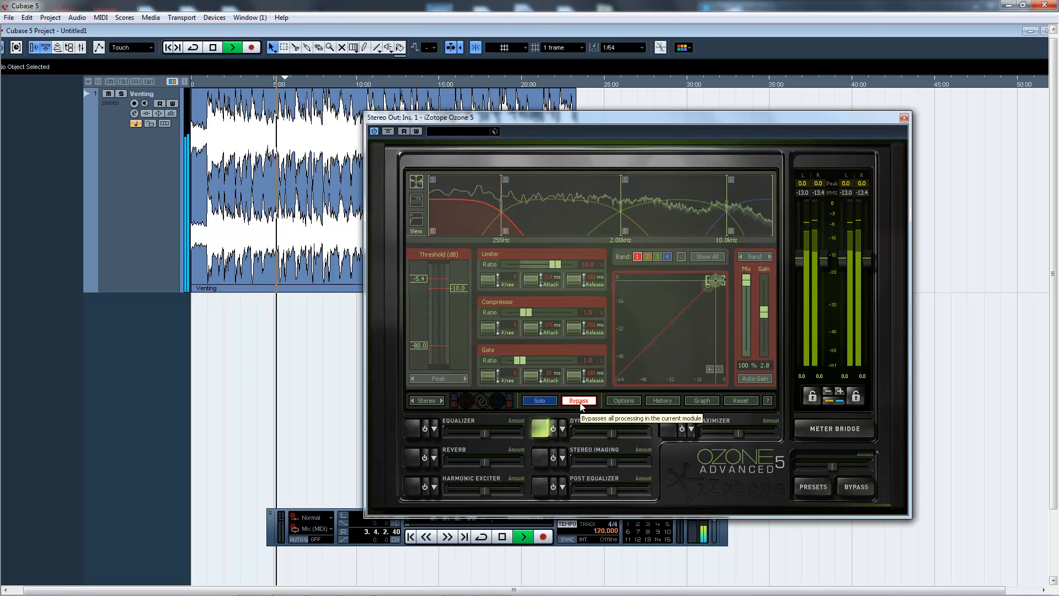
key("space")
left_click(203, 81)
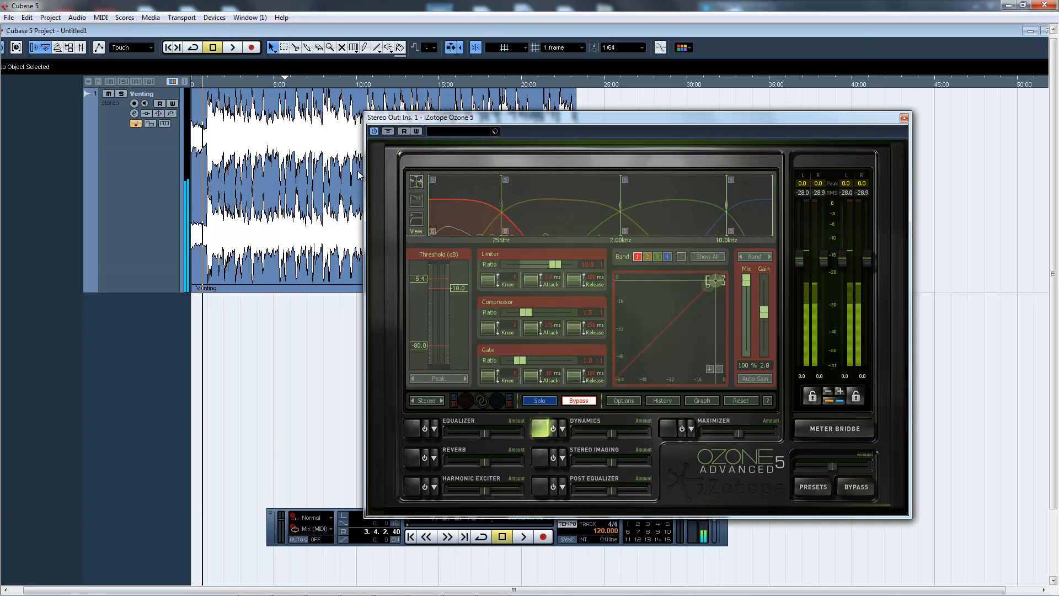
left_click(582, 402)
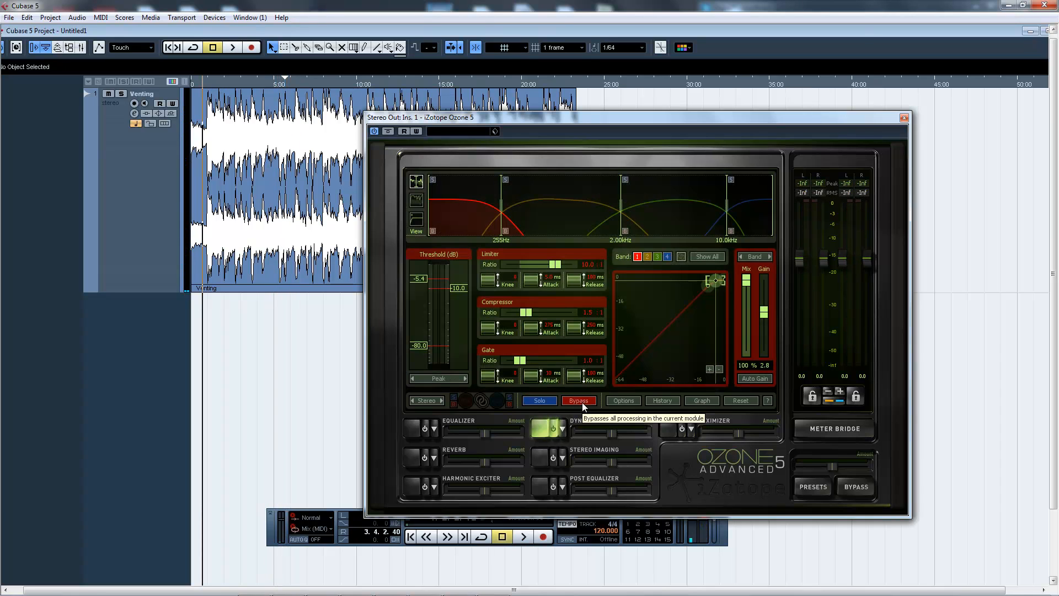
key("space")
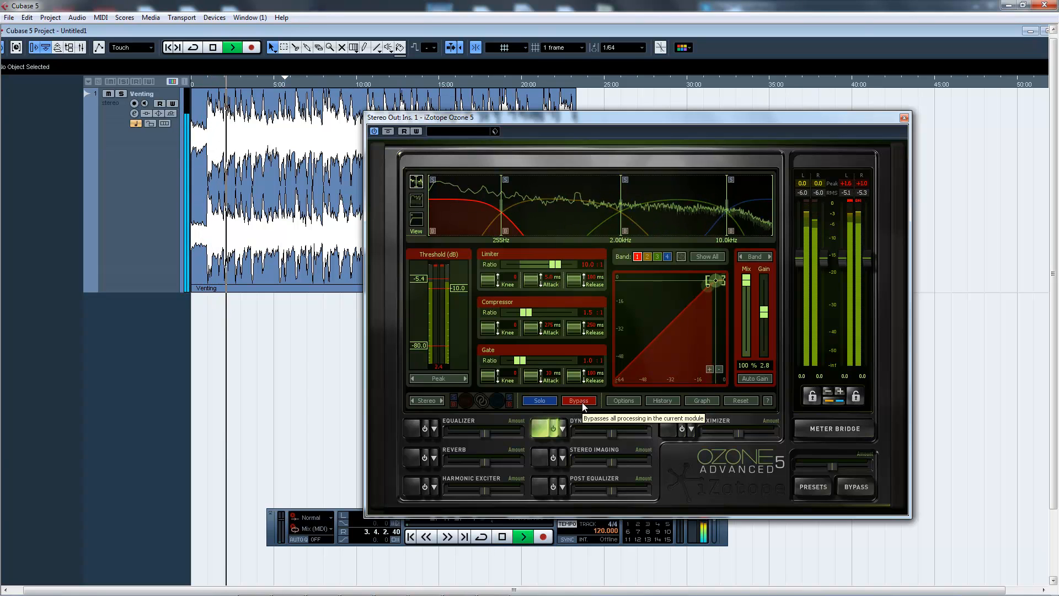
left_click(582, 403)
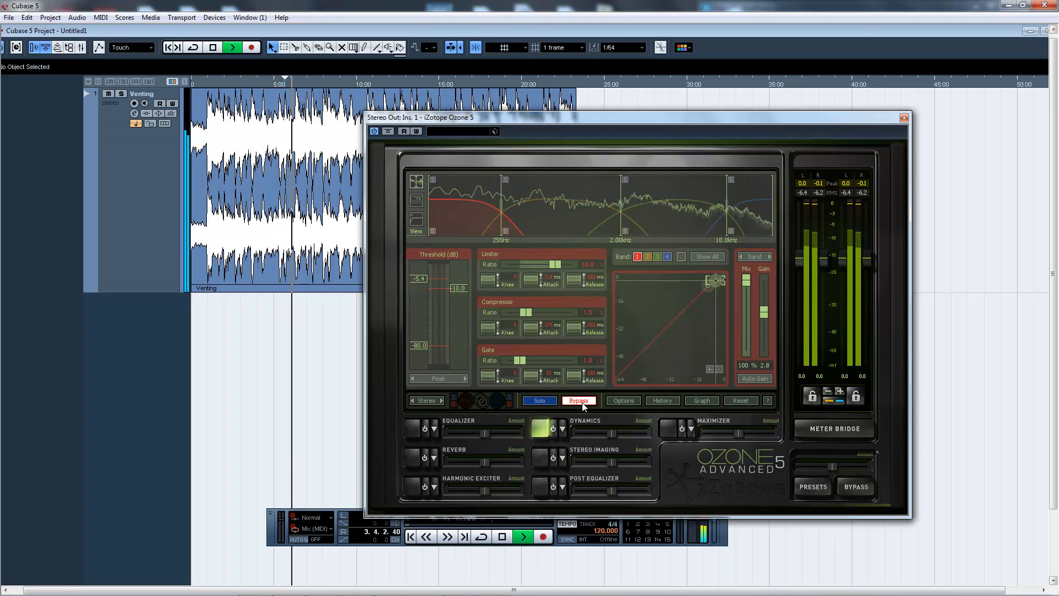
left_click(582, 403)
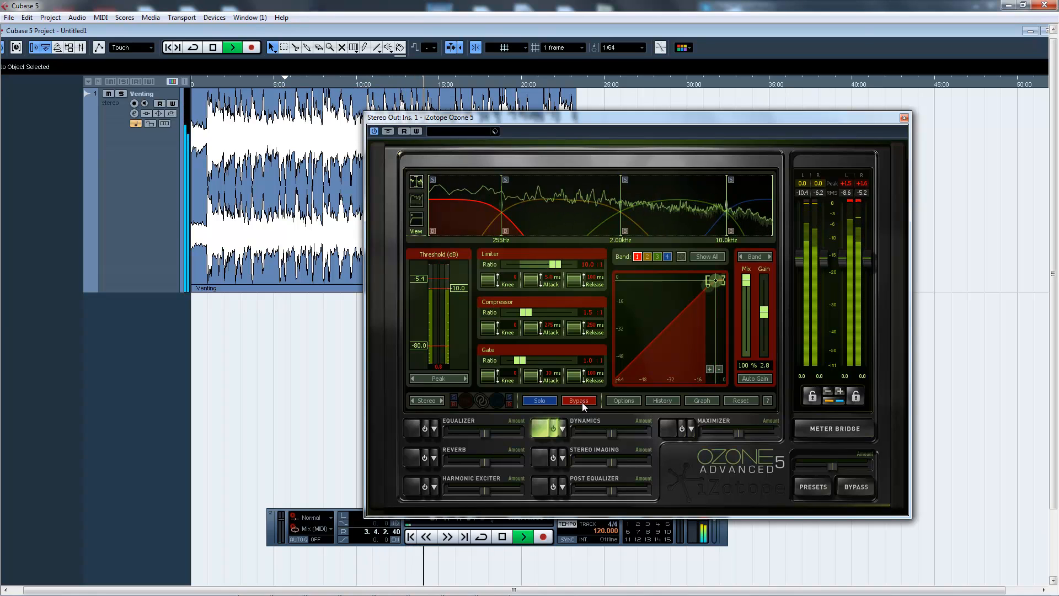
key("space")
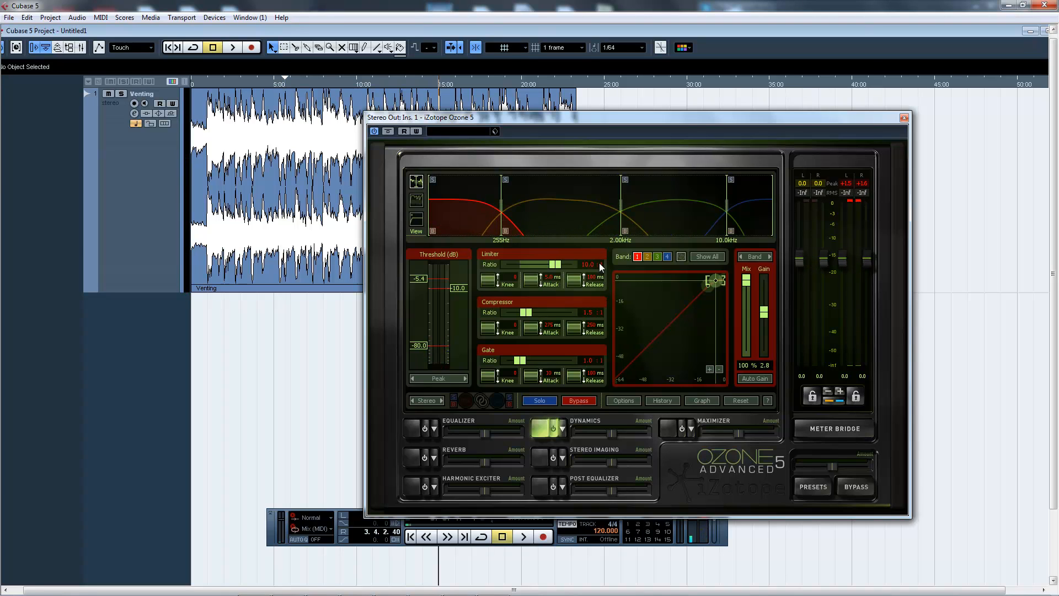
left_click(581, 214)
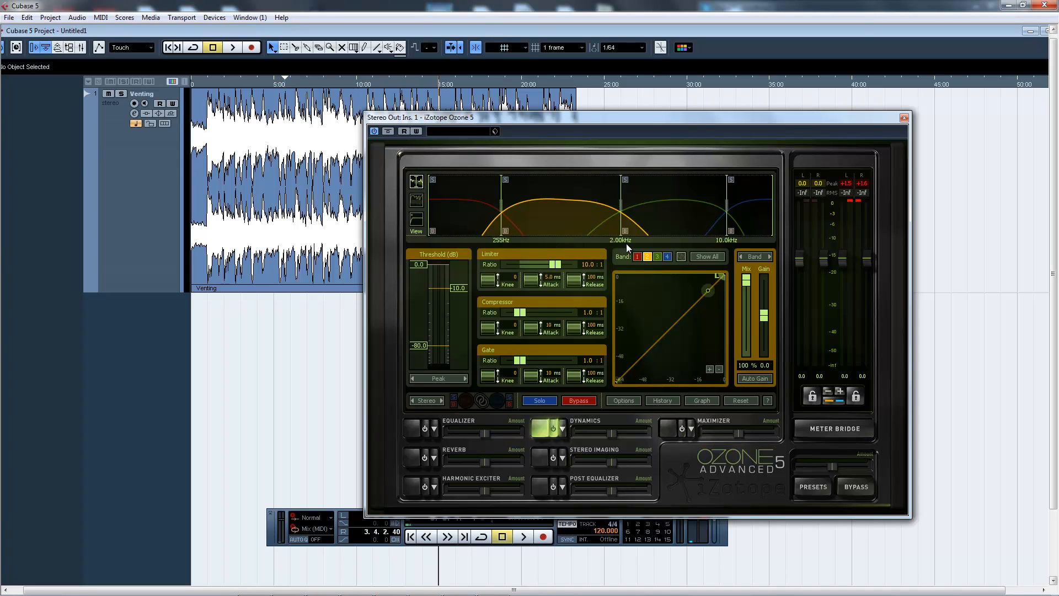
left_click(647, 223)
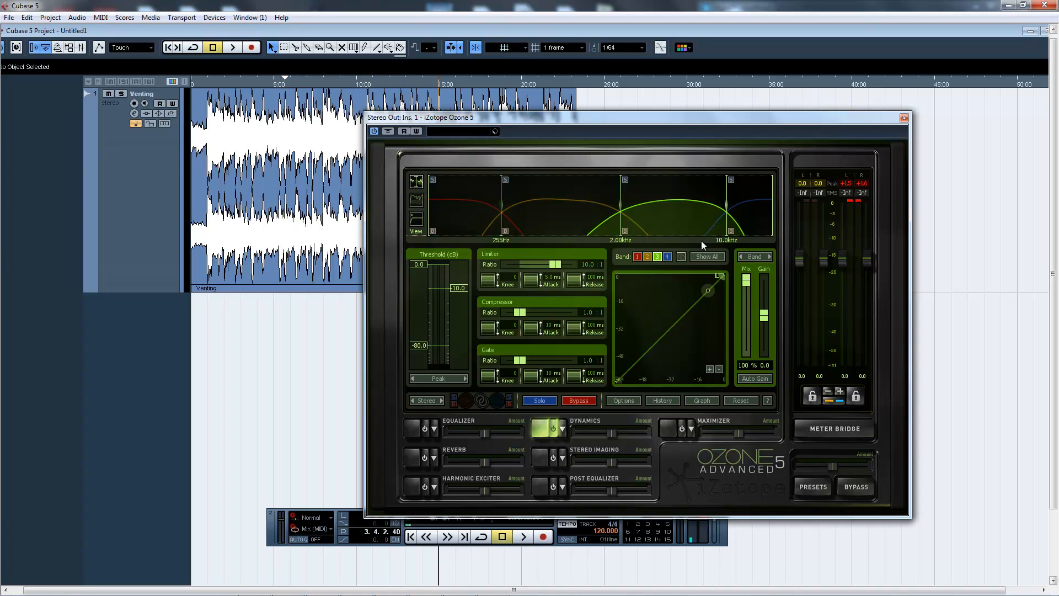
left_click(771, 224)
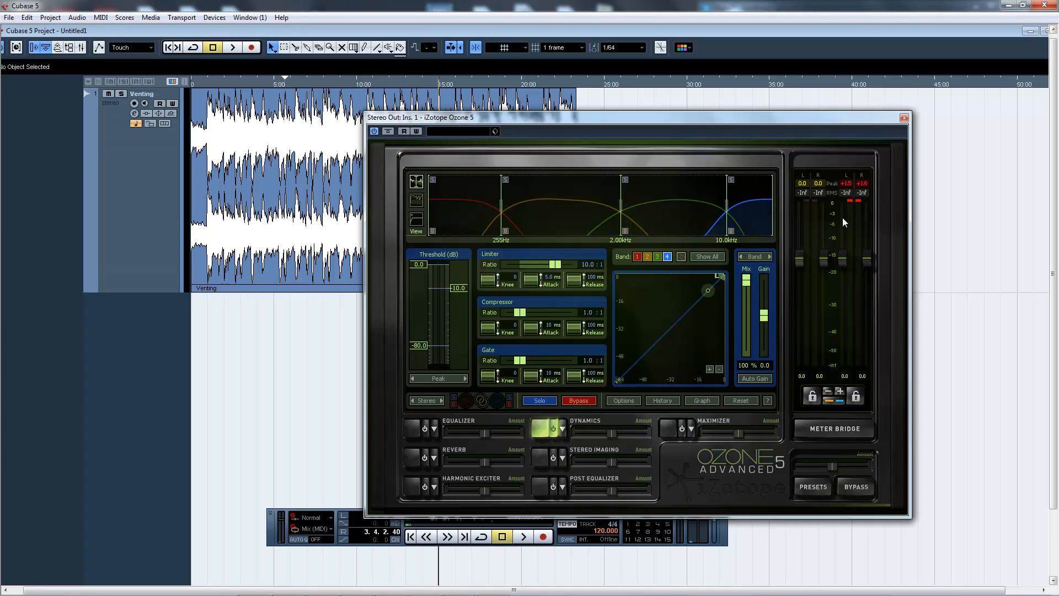
Step: Set the second band's compressor to a 2.0:1 ratio, 250 ms attack and 210 ms release
left_click(567, 197)
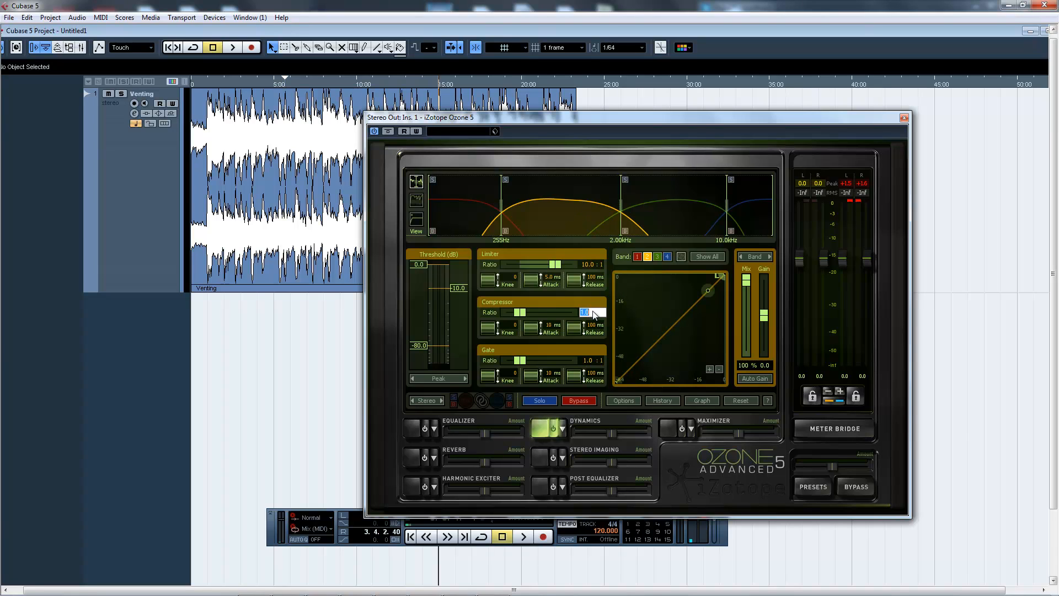
type("2")
key("Return")
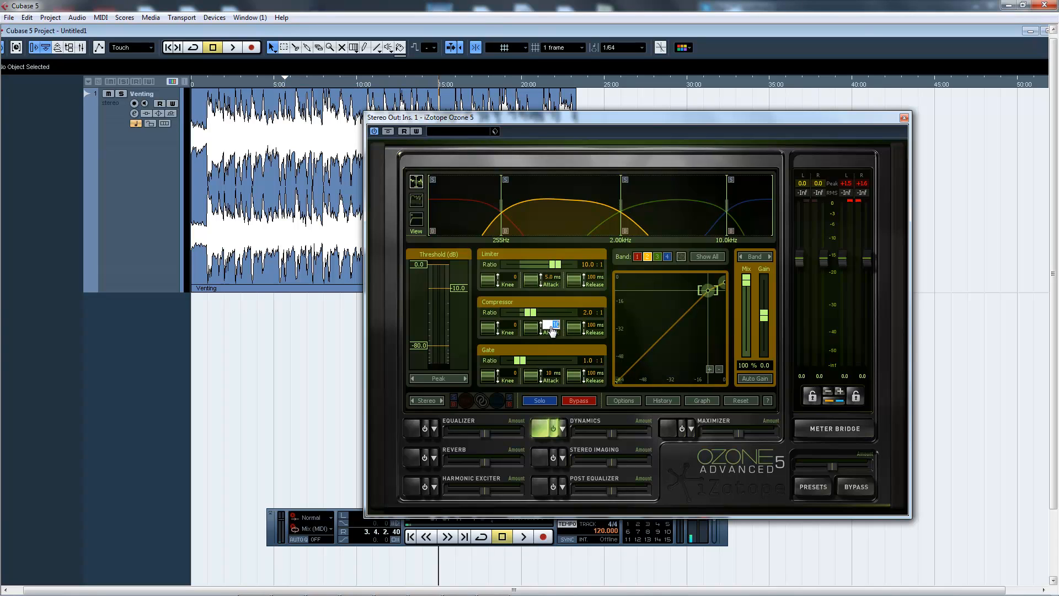
type("250")
key("Return")
left_click(596, 330)
Step: Solo the second band and, while playing the loud section, lower its limiter threshold to about -10 dB and its compressor threshold to -13.1 dB
left_click(207, 84)
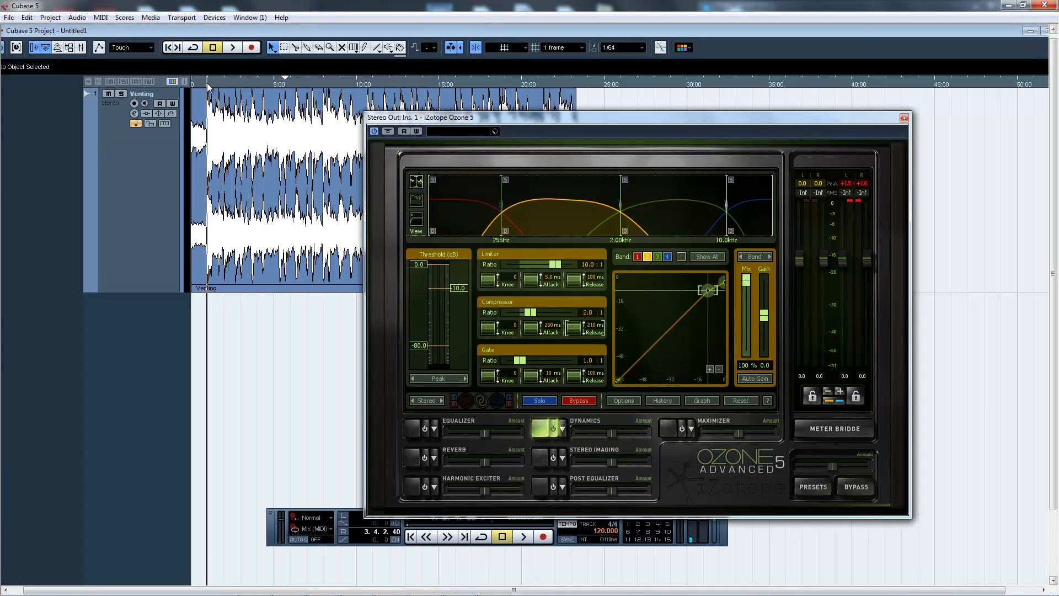
left_click(505, 181)
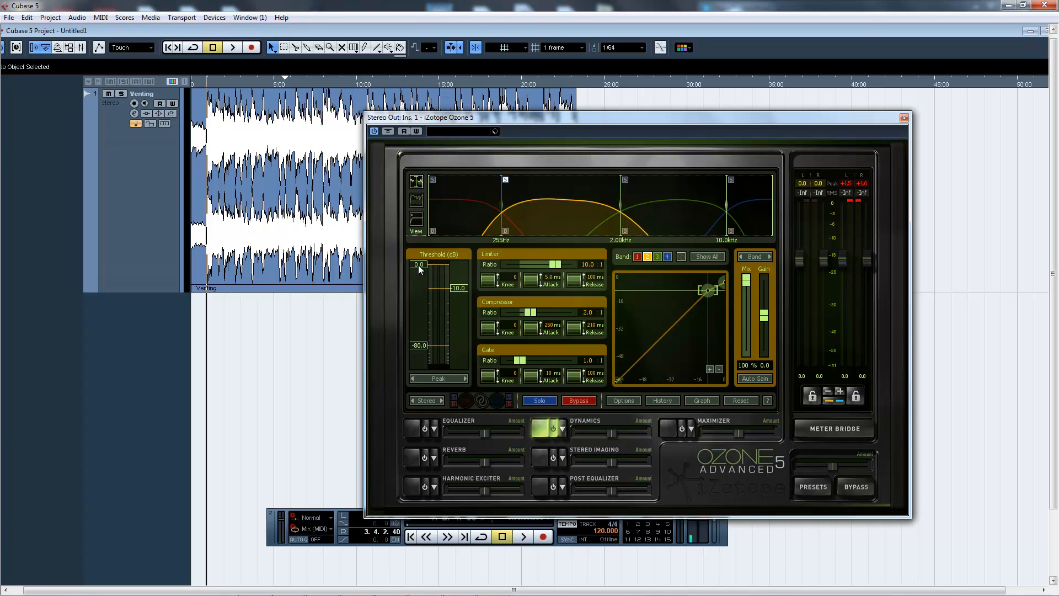
key("space")
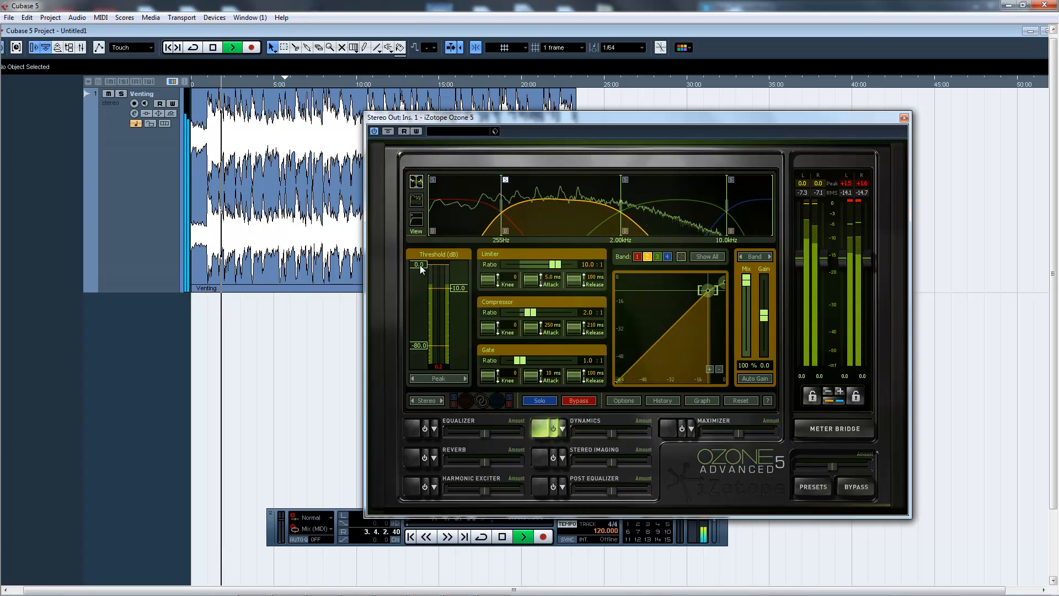
left_click_drag(422, 267, 423, 287)
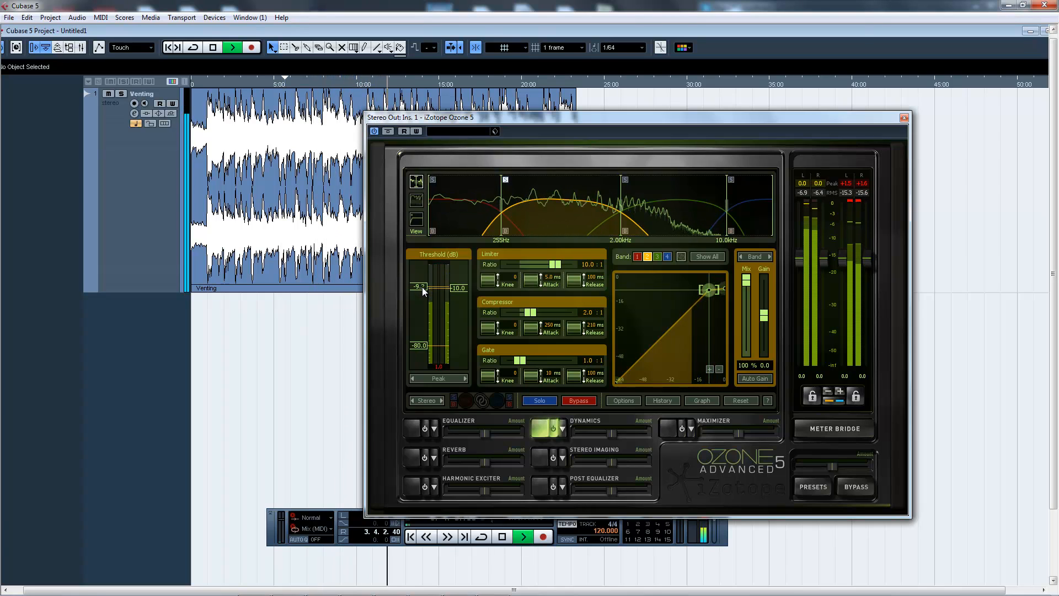
left_click_drag(466, 288, 418, 289)
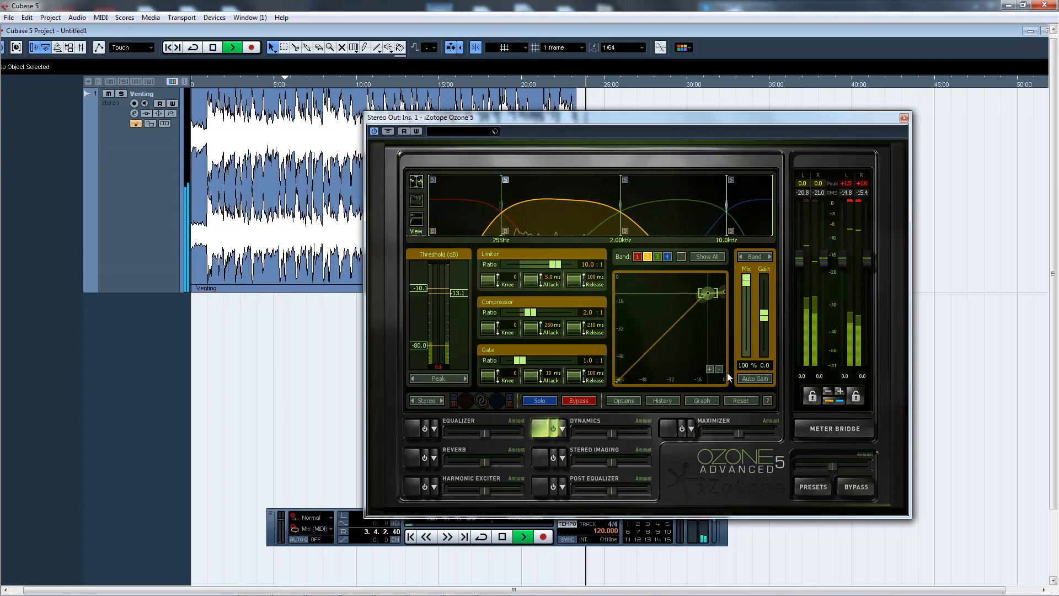
key("space")
Step: Set the second band's output gain to 2.1 dB and play the full mix from the loud section's start
left_click(208, 83)
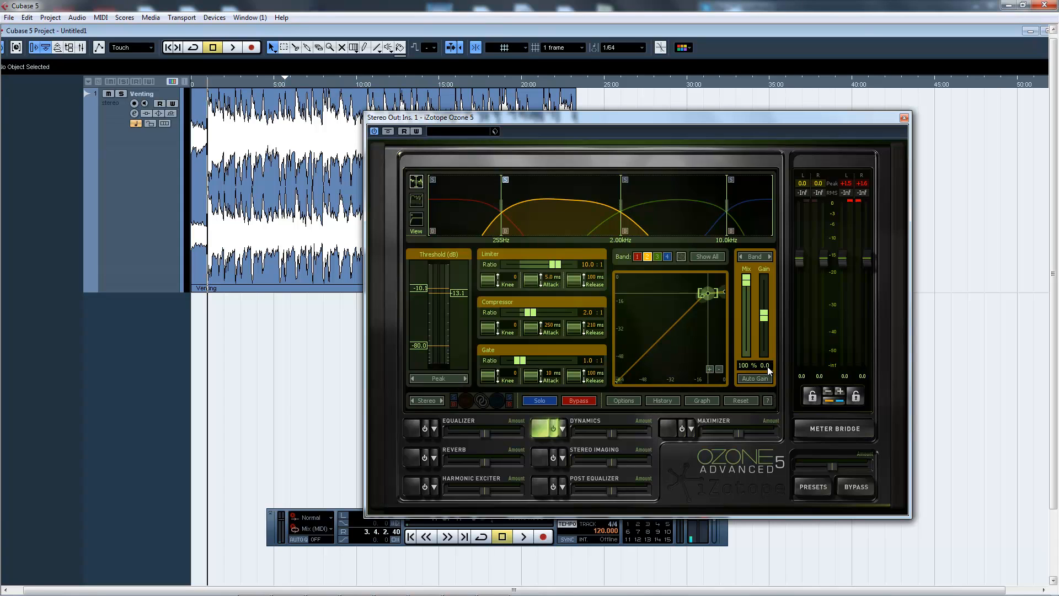
key("Return")
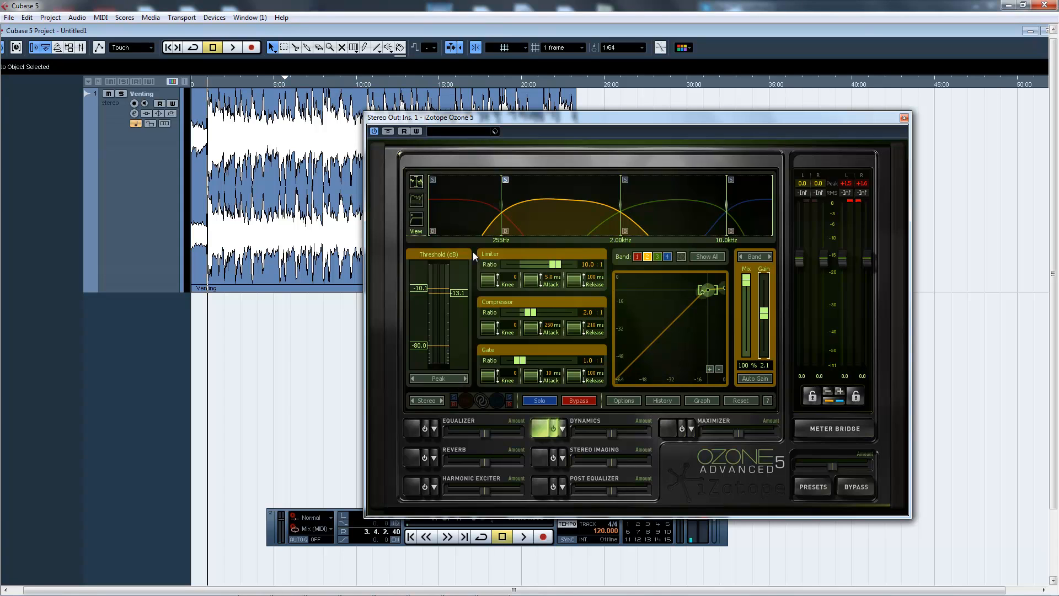
left_click(206, 84)
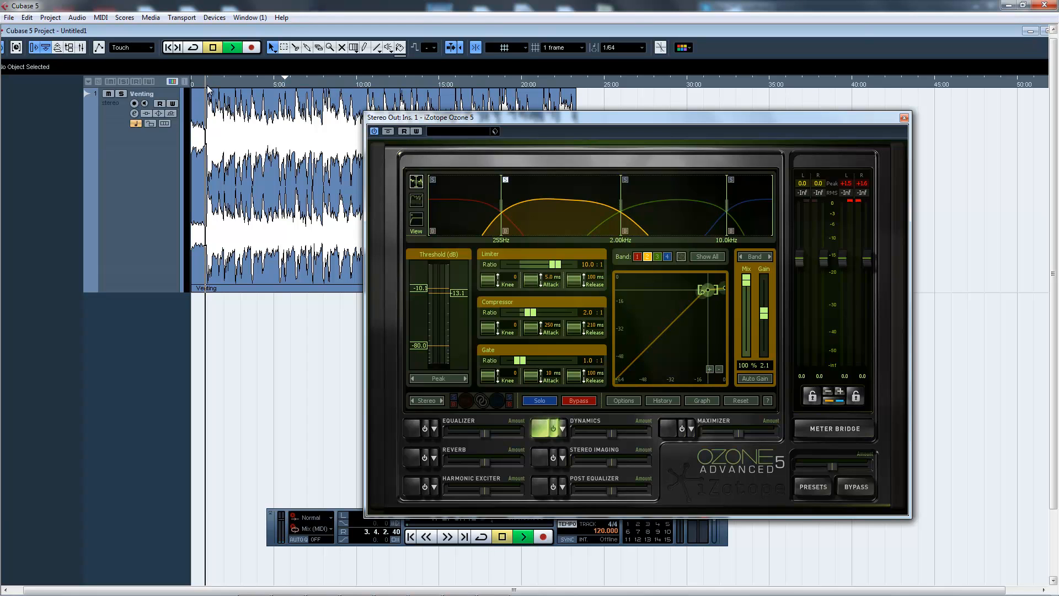
key("space")
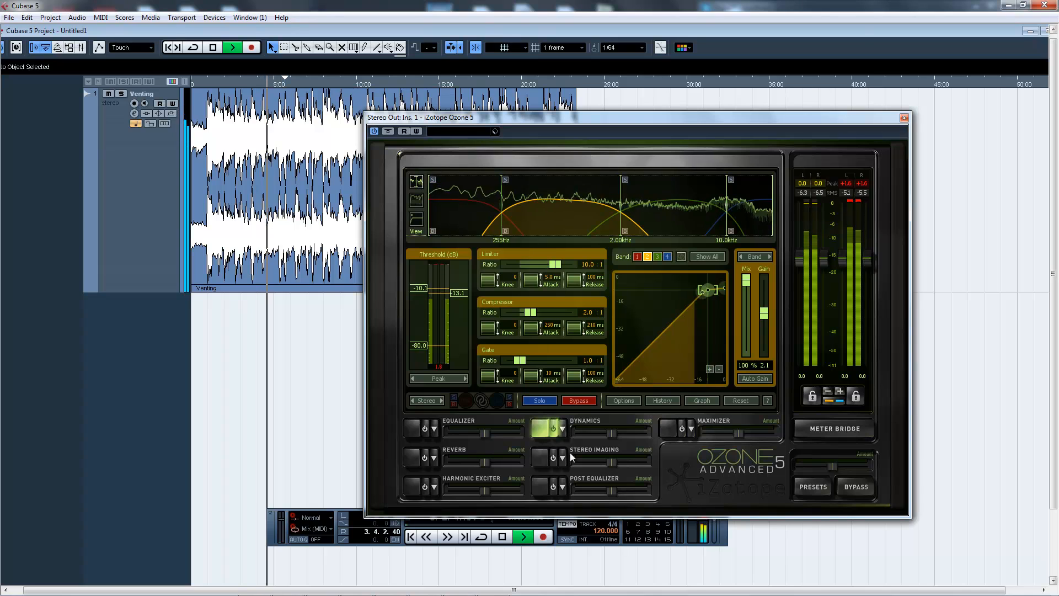
Step: Bypass and re-enable the dynamics module during playback to judge the second band's processing, and stop back at the loud section
left_click(593, 401)
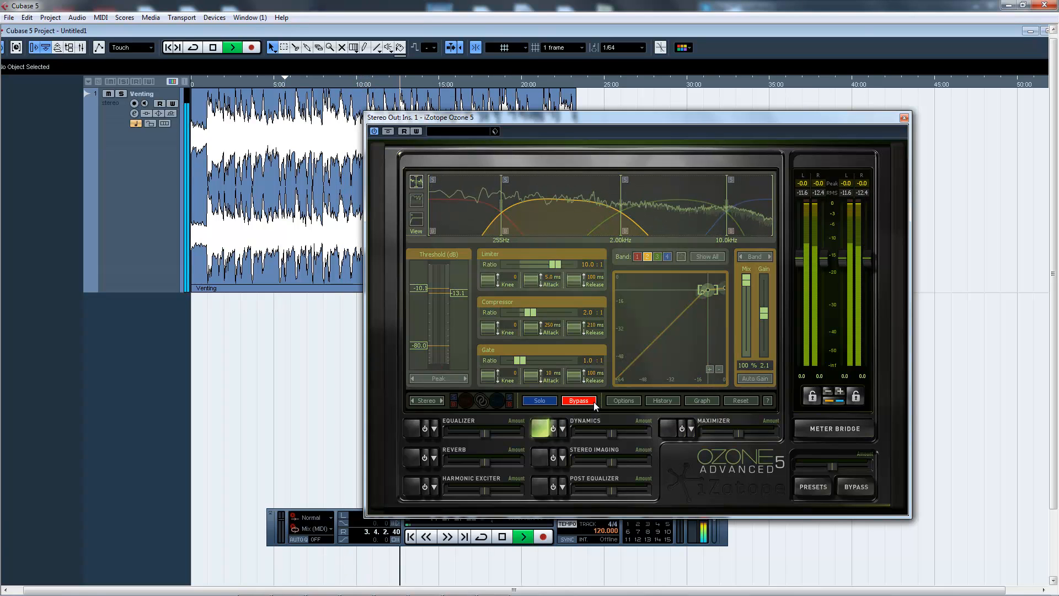
left_click(593, 402)
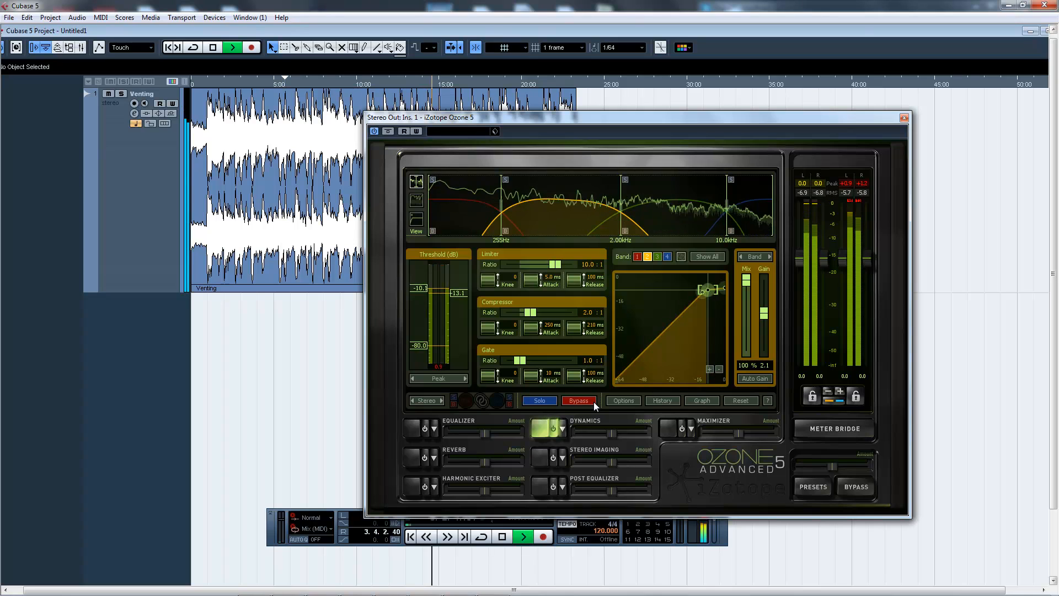
left_click(212, 82)
key("space")
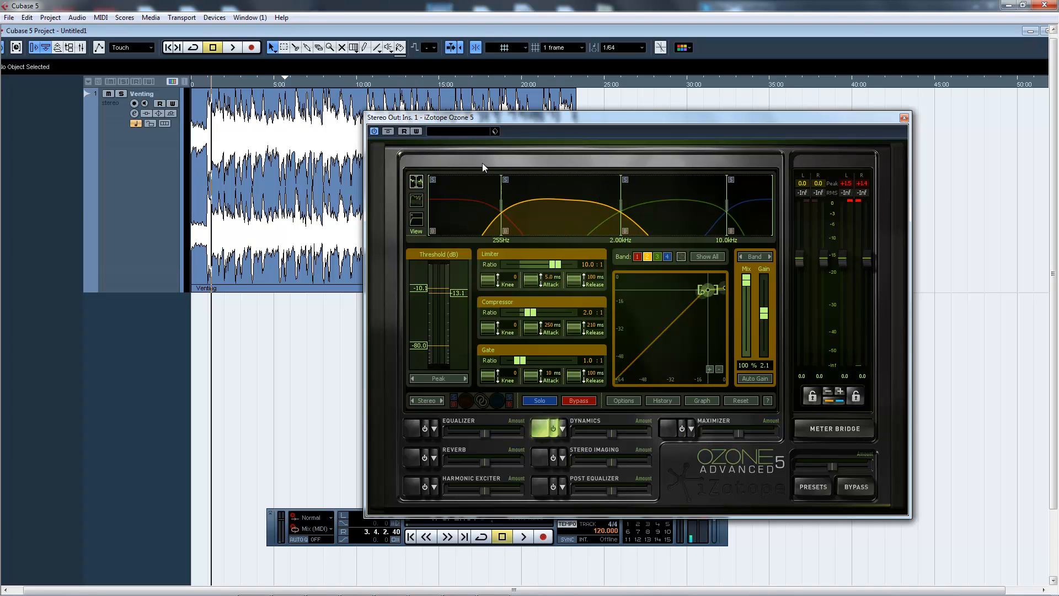
Step: Try the crossover between the second and third bands at 377 Hz and settle it at 2.02 kHz while playing the soloed second band
left_click(227, 82)
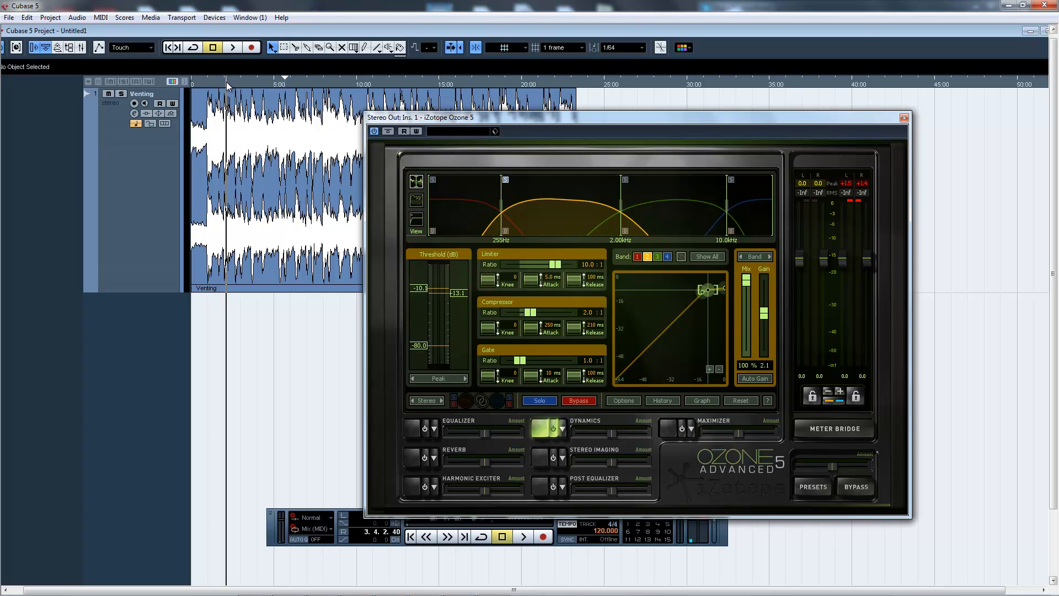
key("space")
mouse_move(621, 203)
left_mouse_down()
mouse_move(660, 203)
mouse_move(619, 199)
left_mouse_up()
left_click(617, 237)
type("377")
key("Return")
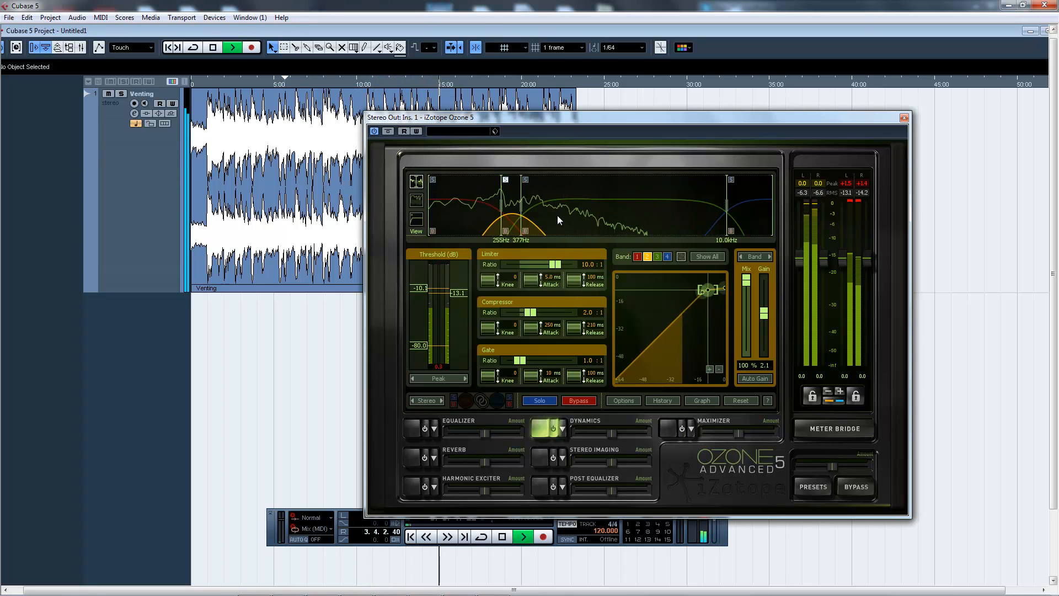
left_click_drag(522, 204, 622, 213)
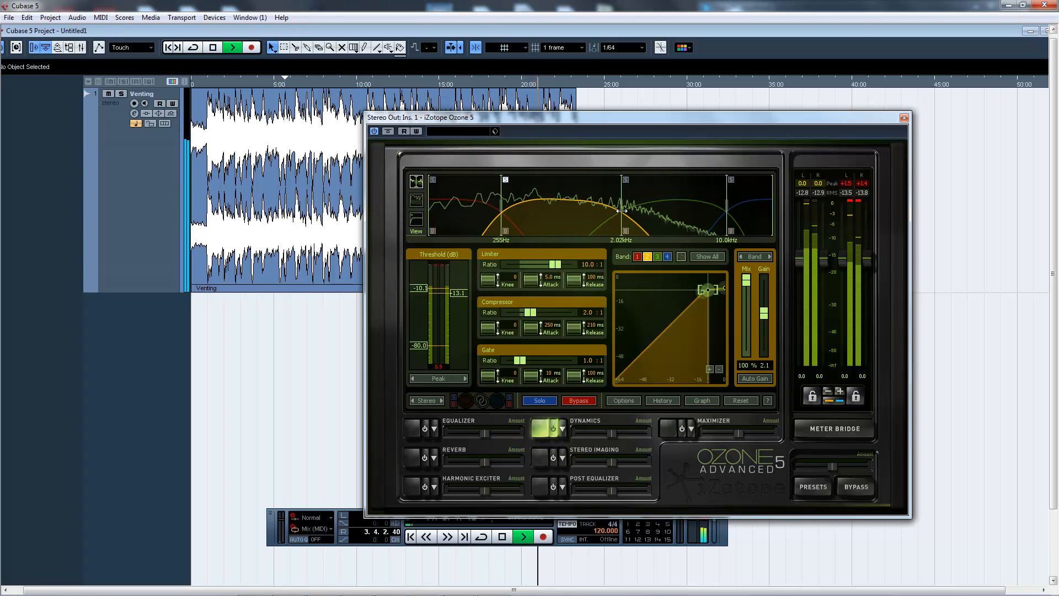
key("space")
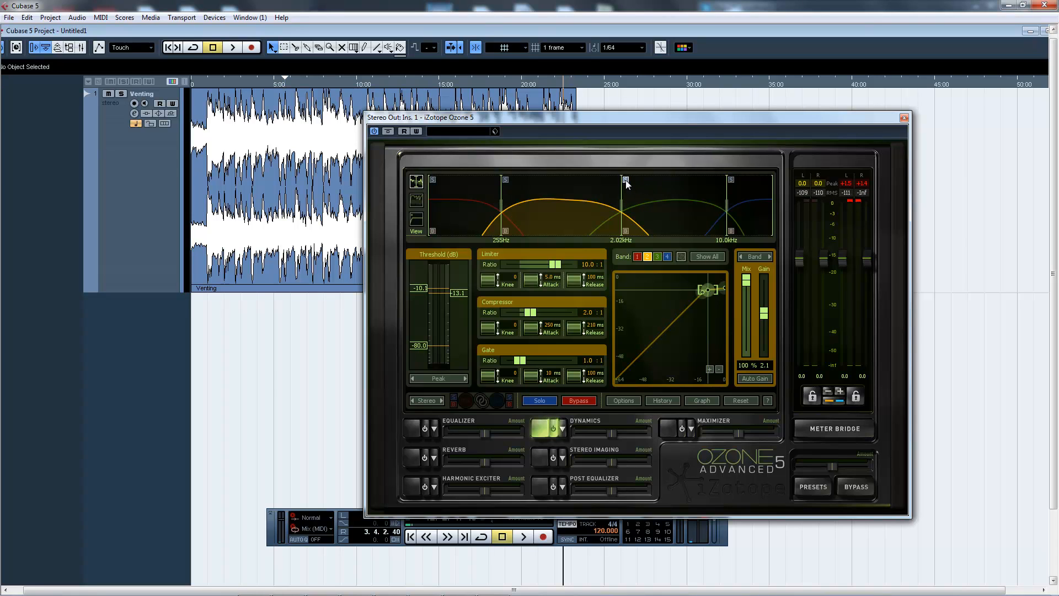
Step: Select and solo the third band, and play the loud section to hear it alone
left_click(652, 216)
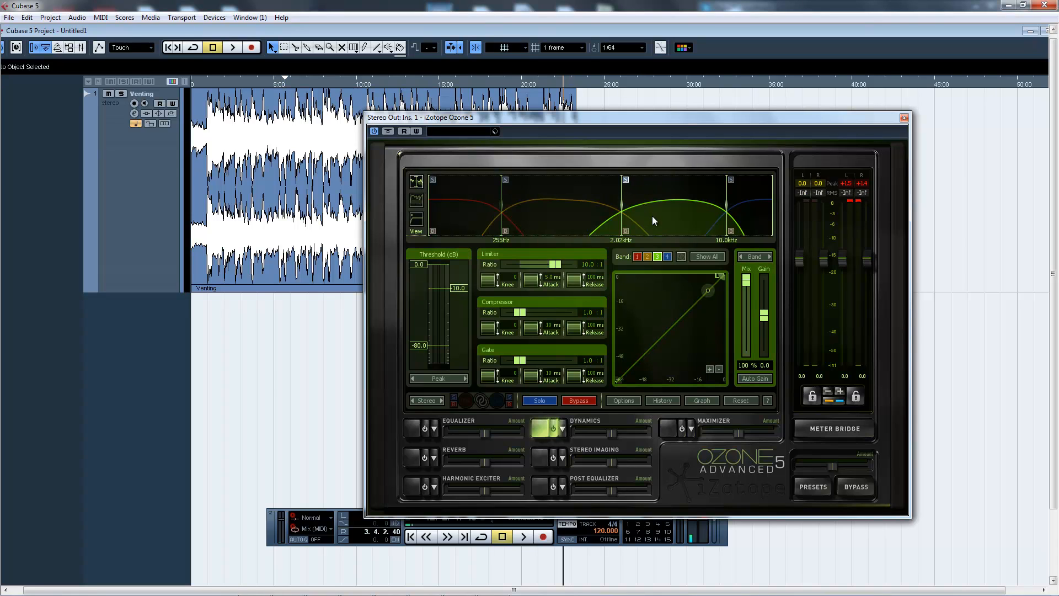
left_click(626, 180)
key("space")
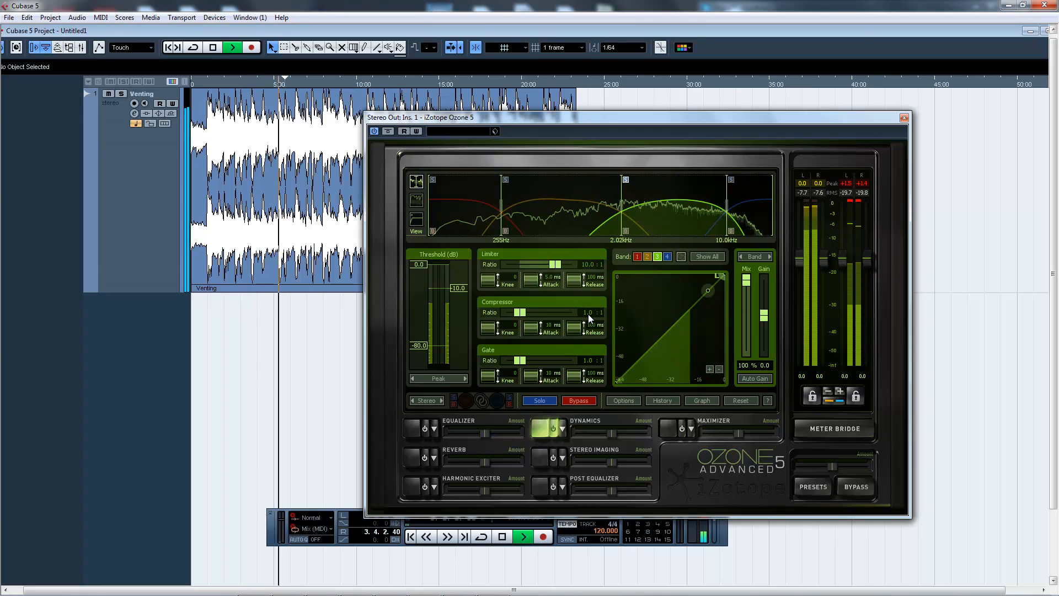
key("space")
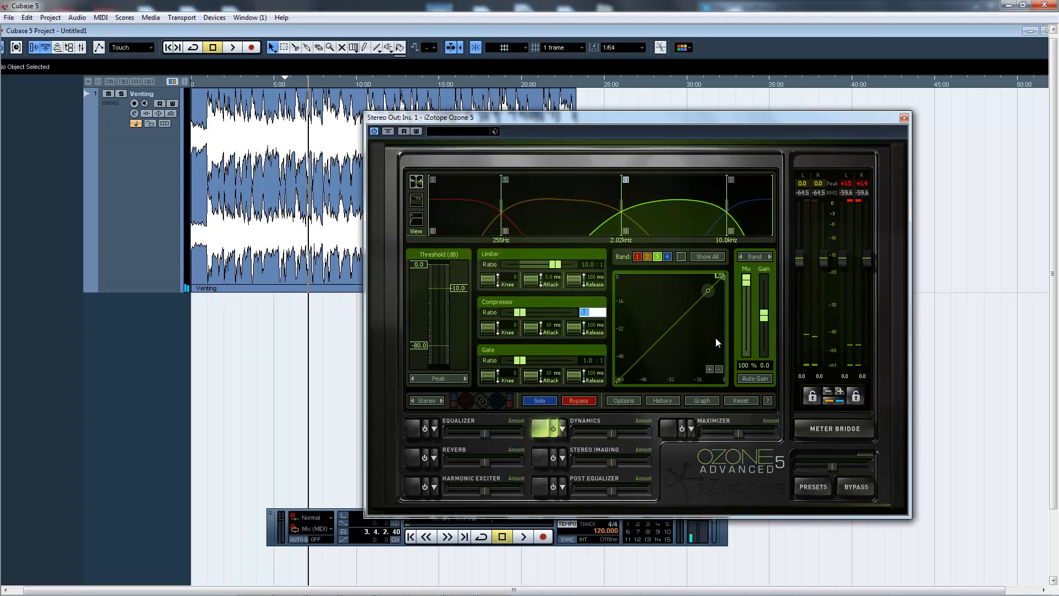
Step: Set the third band's compressor to a 1.5:1 ratio, 260 ms attack and 245 ms release, and return playback to the loud section's start
type("1.5")
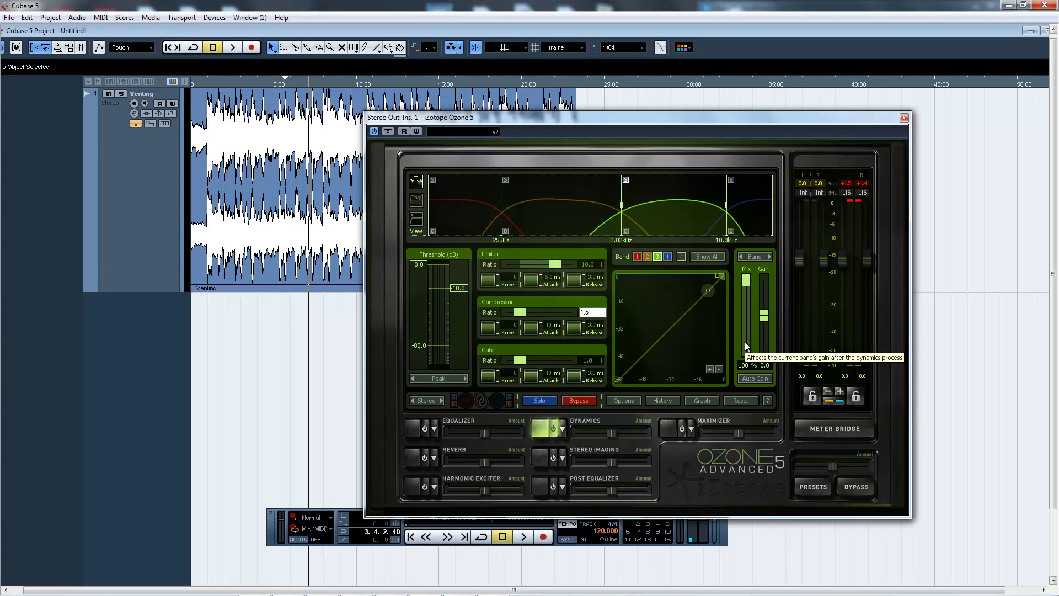
key("Return")
left_click(549, 331)
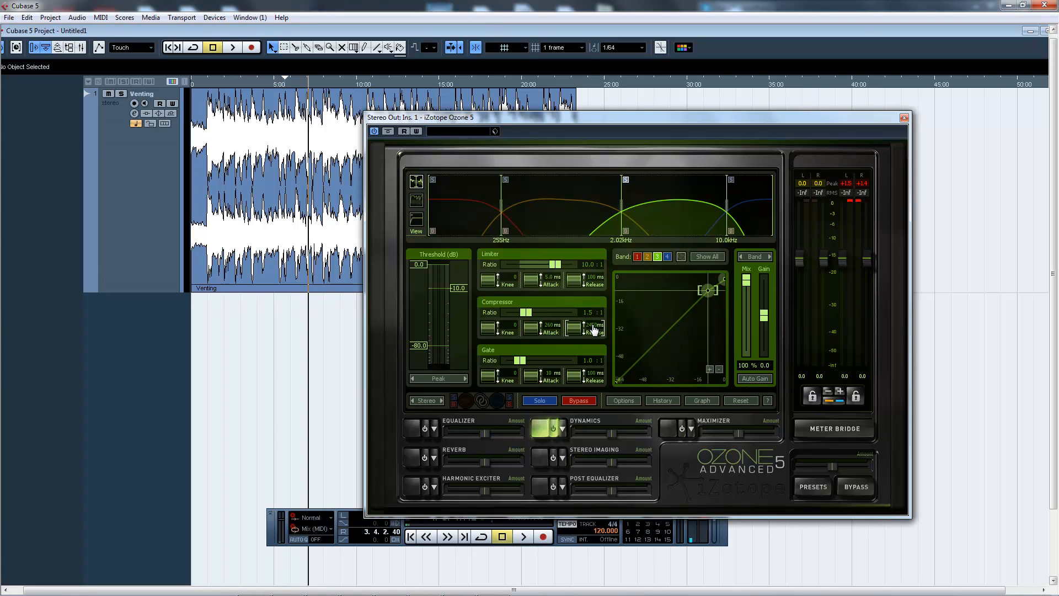
type("245")
key("Return")
left_click(208, 85)
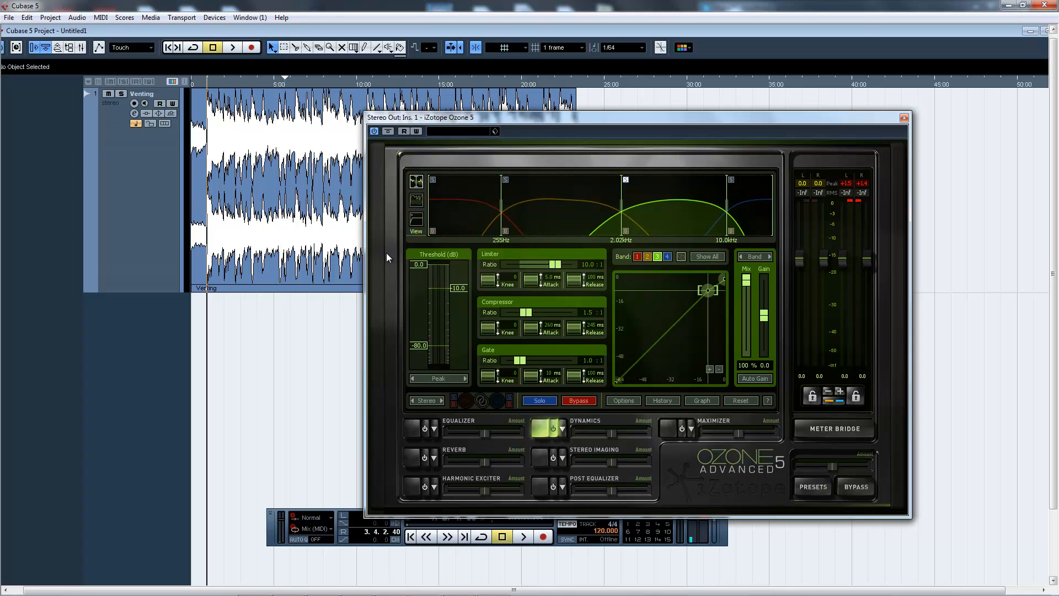
Step: Play the soloed third band and set its limiter threshold to about -10 dB, compressor threshold to -15.3 dB and gain to 1.7 dB
key("space")
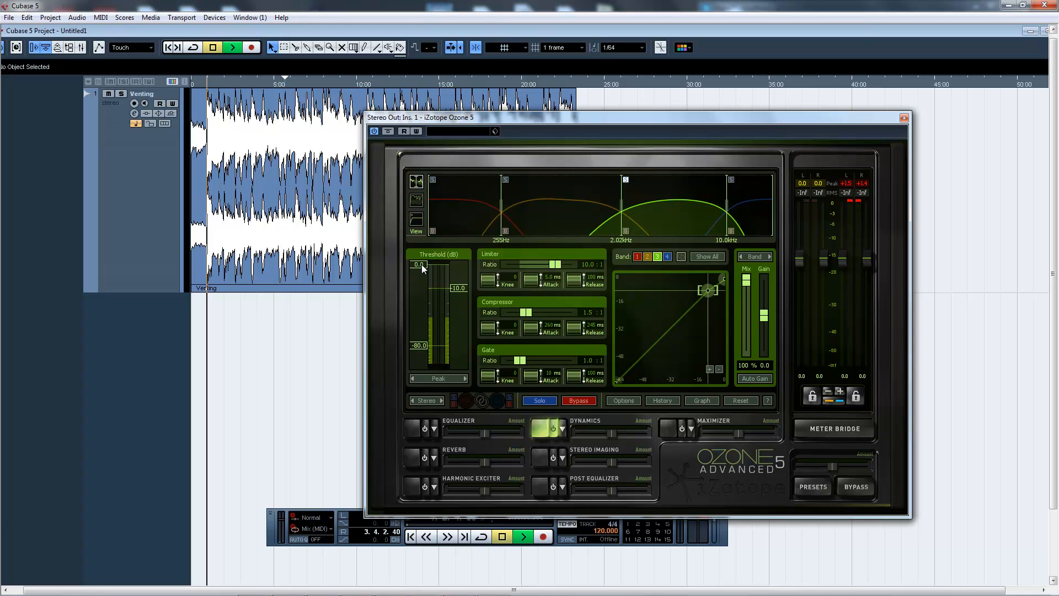
mouse_move(422, 264)
left_mouse_down()
mouse_move(423, 277)
mouse_move(472, 292)
mouse_move(423, 283)
mouse_move(426, 291)
left_mouse_up()
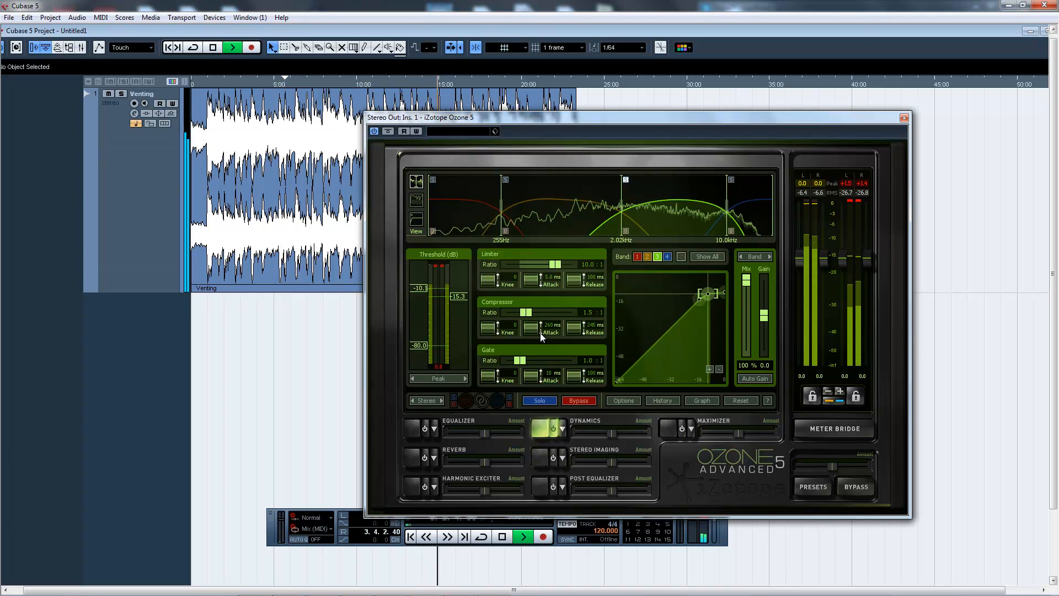
left_click_drag(766, 368, 765, 365)
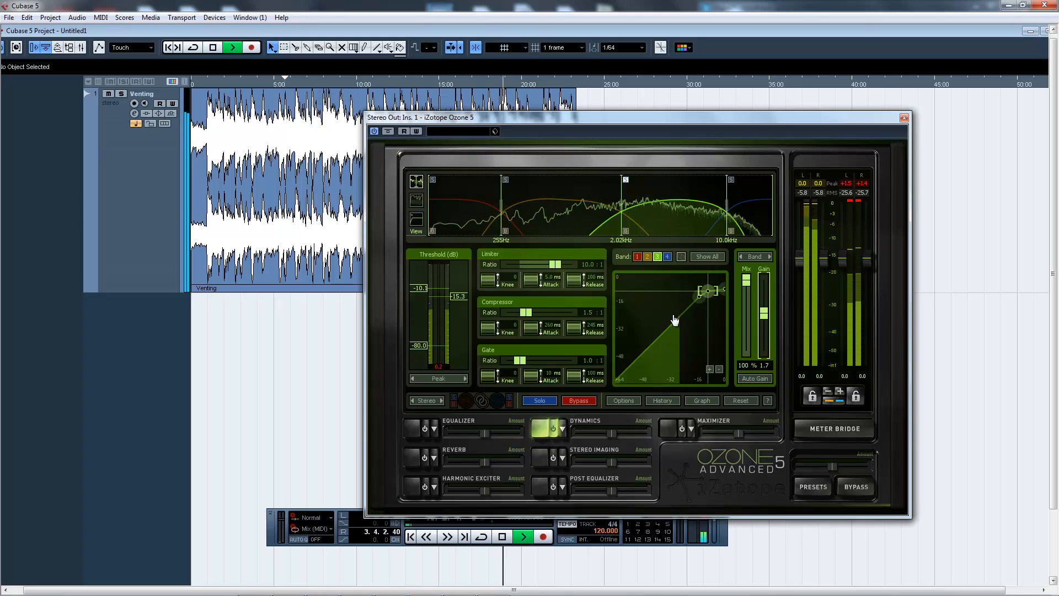
key("space")
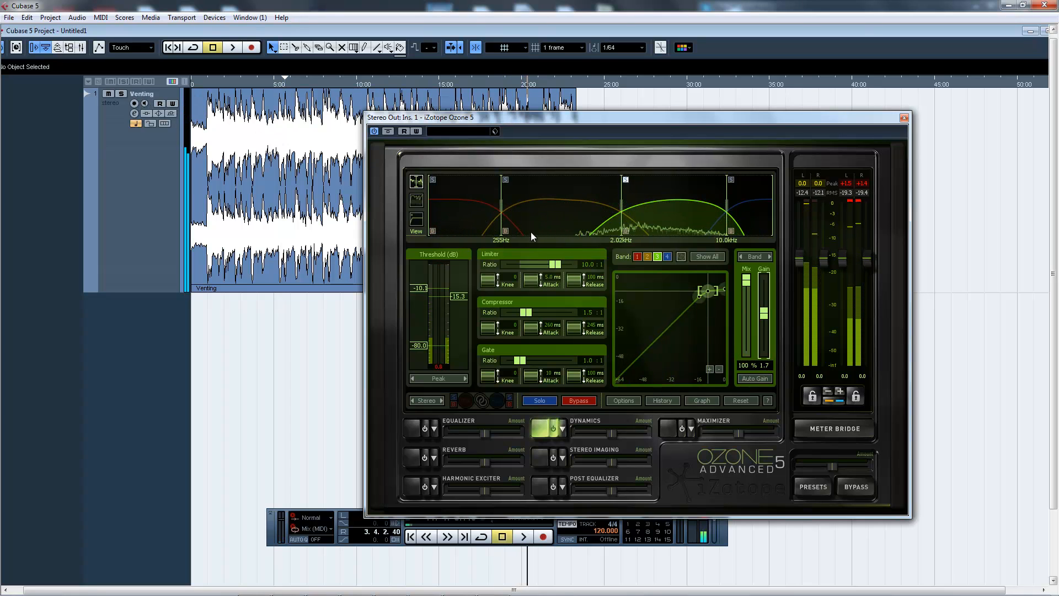
Step: Play the full mix from the loud section, bypassing and re-enabling the dynamics module to judge the third band's processing
left_click(208, 86)
key("space")
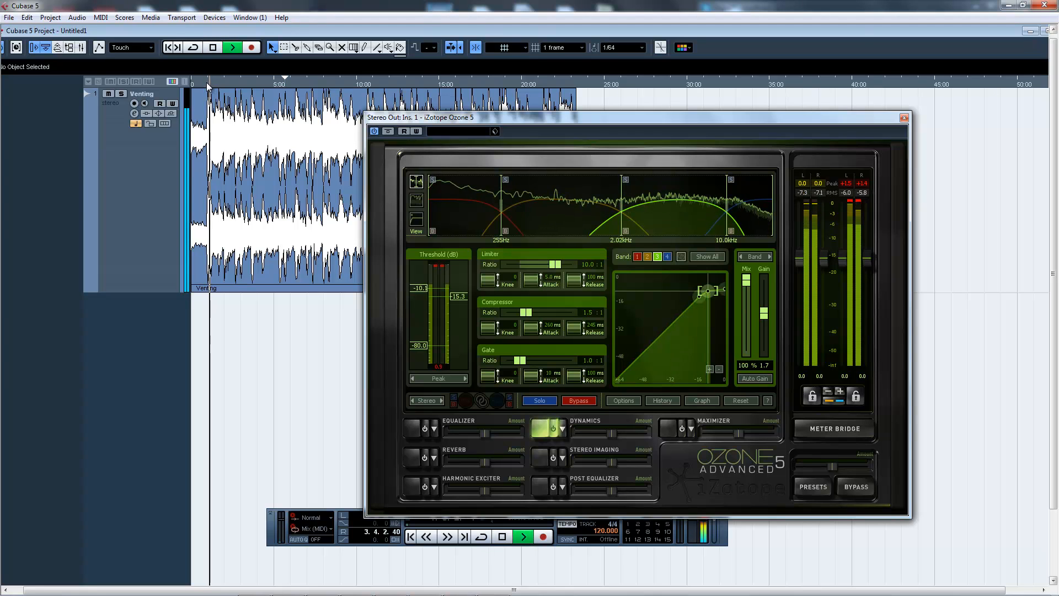
left_click(588, 403)
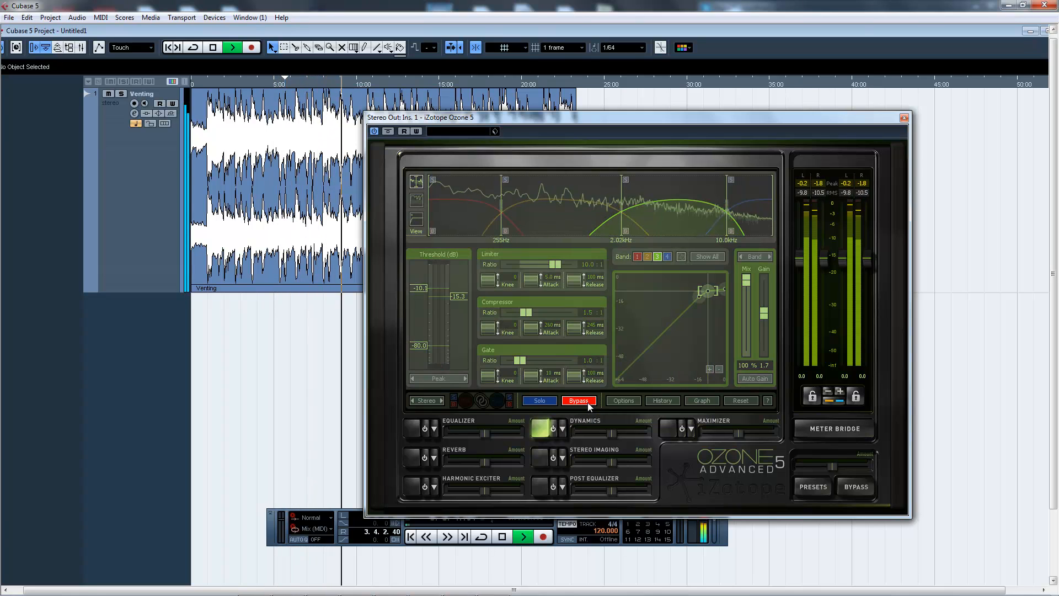
left_click(587, 402)
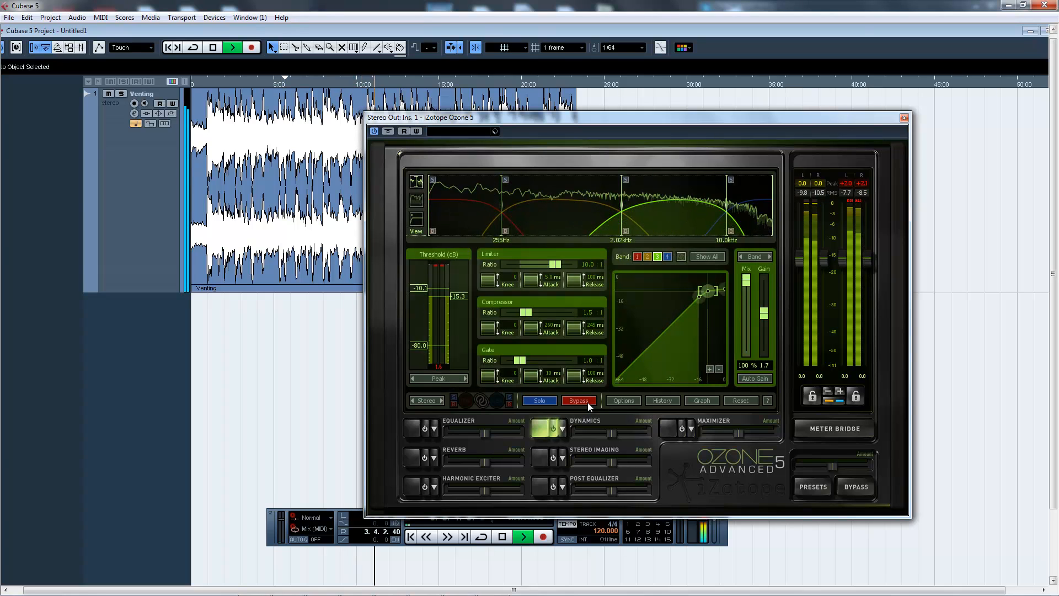
key("space")
Step: Select the fourth band and set its compressor to a 2:1 ratio, 210 ms attack and 175 ms release
left_click(744, 202)
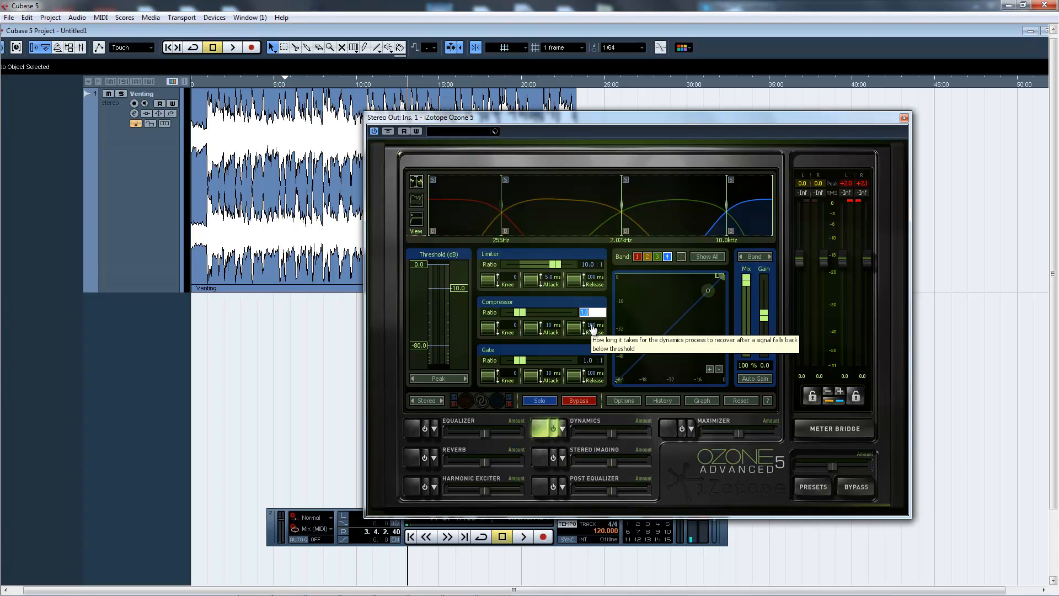
type("2")
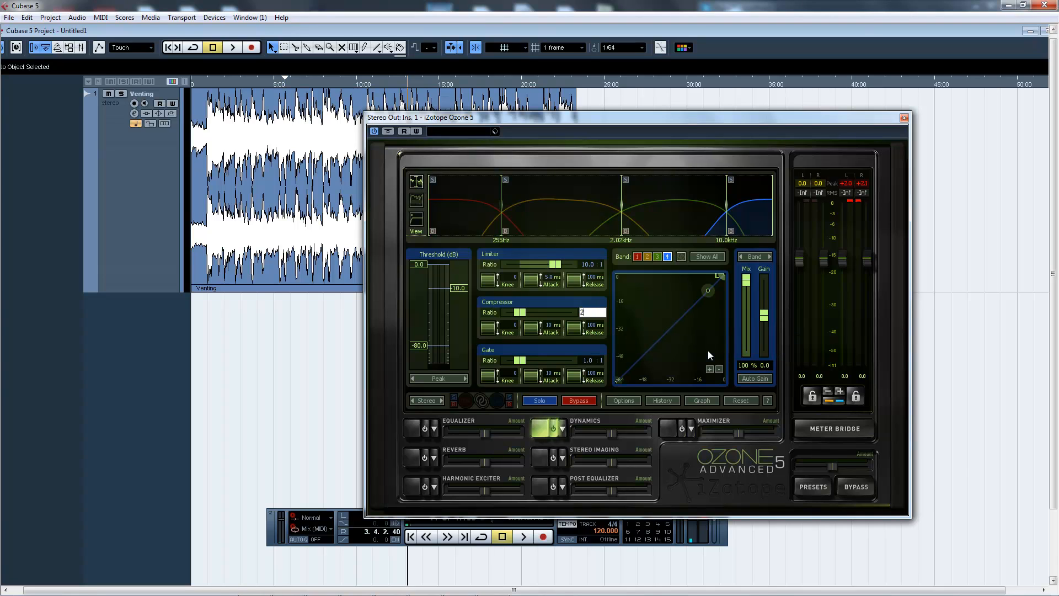
key("Return")
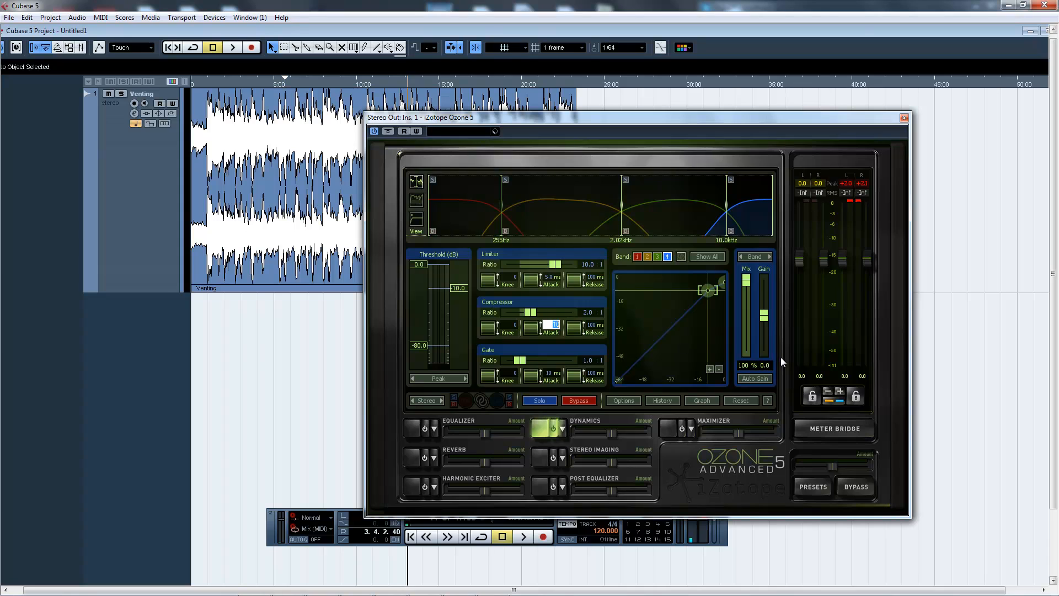
type("210")
key("Return")
type("175")
key("Return")
Step: Play the soloed fourth band from the loud section and lower its limiter threshold to about -12.4 dB and compressor threshold to about -28.7 dB
left_click(204, 82)
key("space")
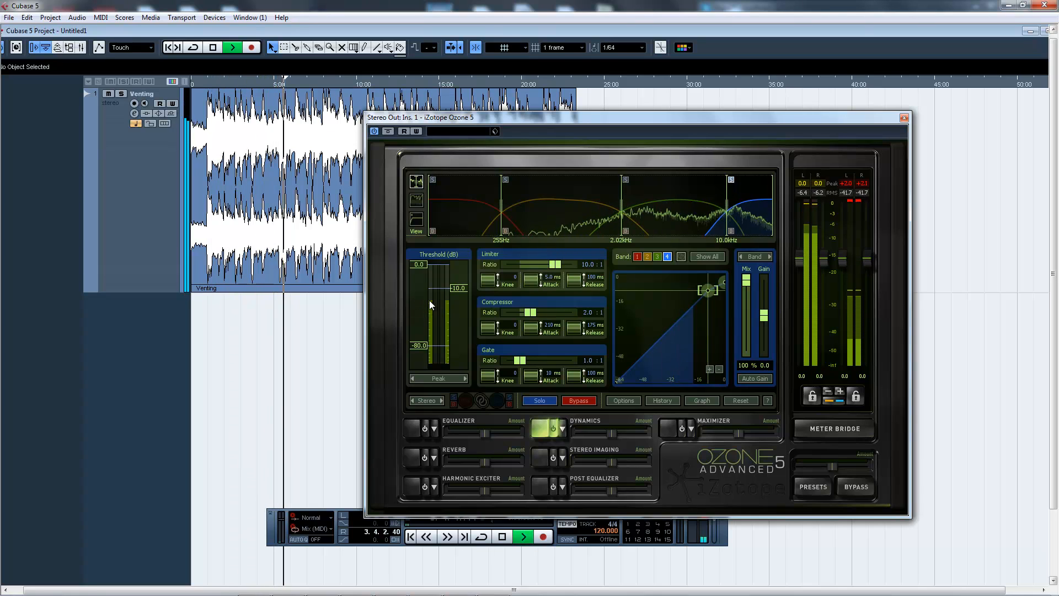
mouse_move(420, 270)
left_mouse_down()
mouse_move(419, 281)
mouse_move(461, 296)
left_mouse_up()
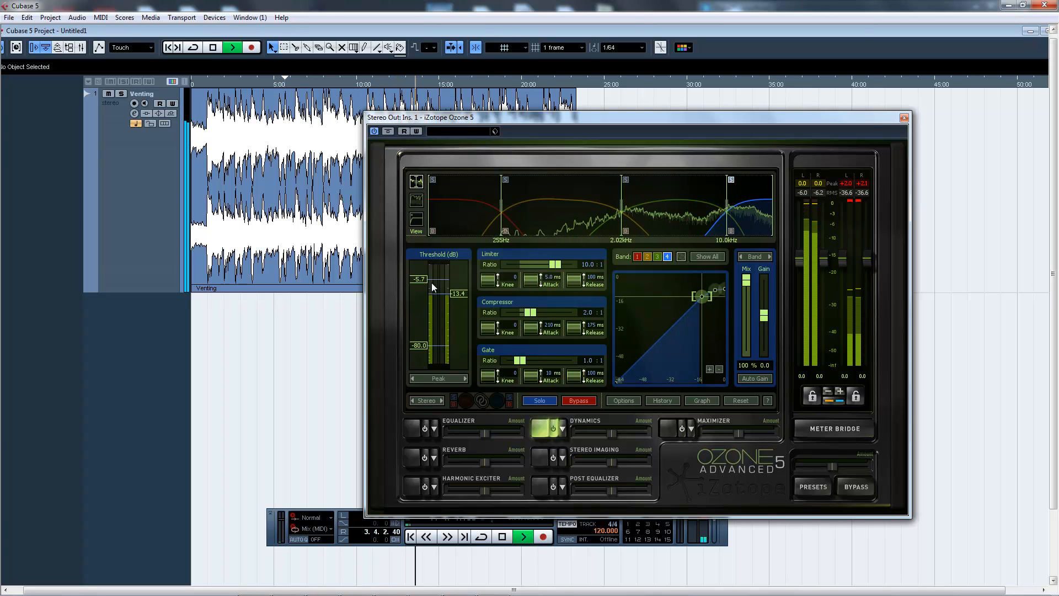
left_click_drag(421, 279, 423, 288)
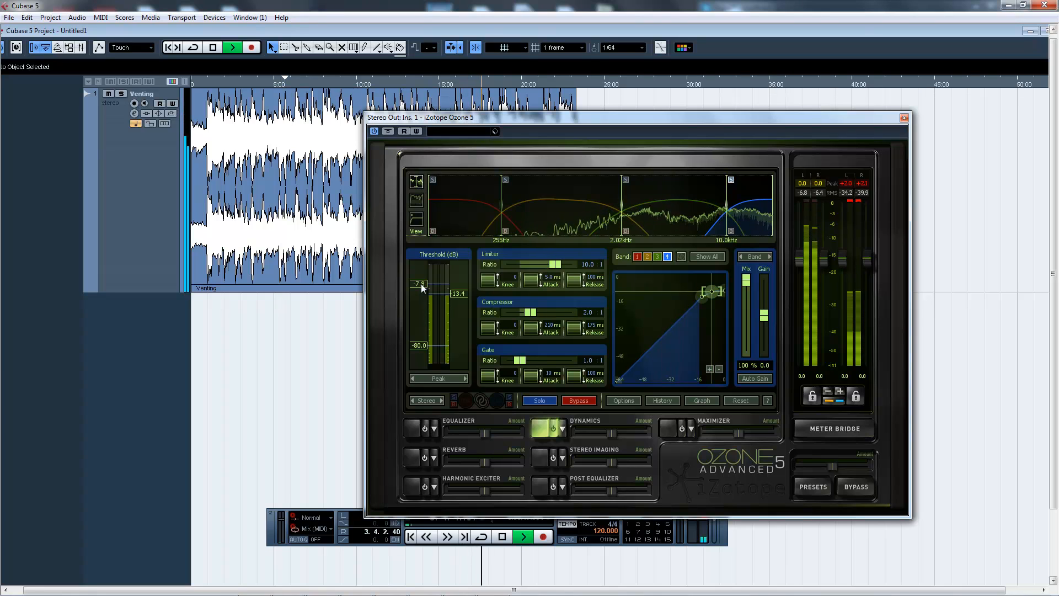
mouse_move(465, 294)
left_mouse_down()
mouse_move(463, 303)
mouse_move(420, 293)
mouse_move(461, 313)
left_mouse_up()
left_click(204, 83)
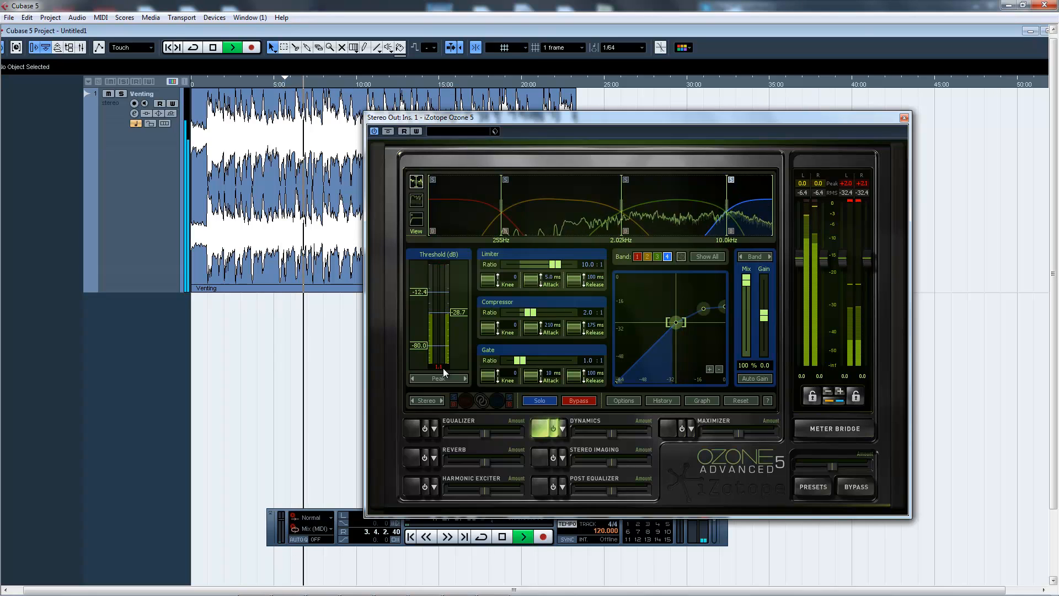
Step: Try the fourth band's limiter threshold at -13 dB and settle it at -9 dB during playback
left_click_drag(424, 294, 424, 294)
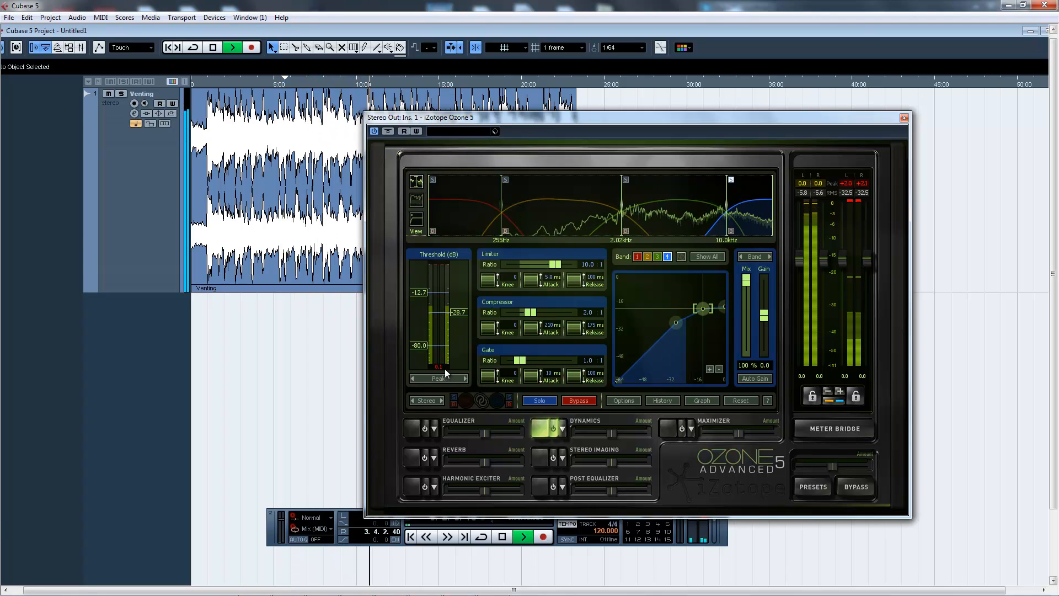
double_click(424, 293)
type("-13")
key("Return")
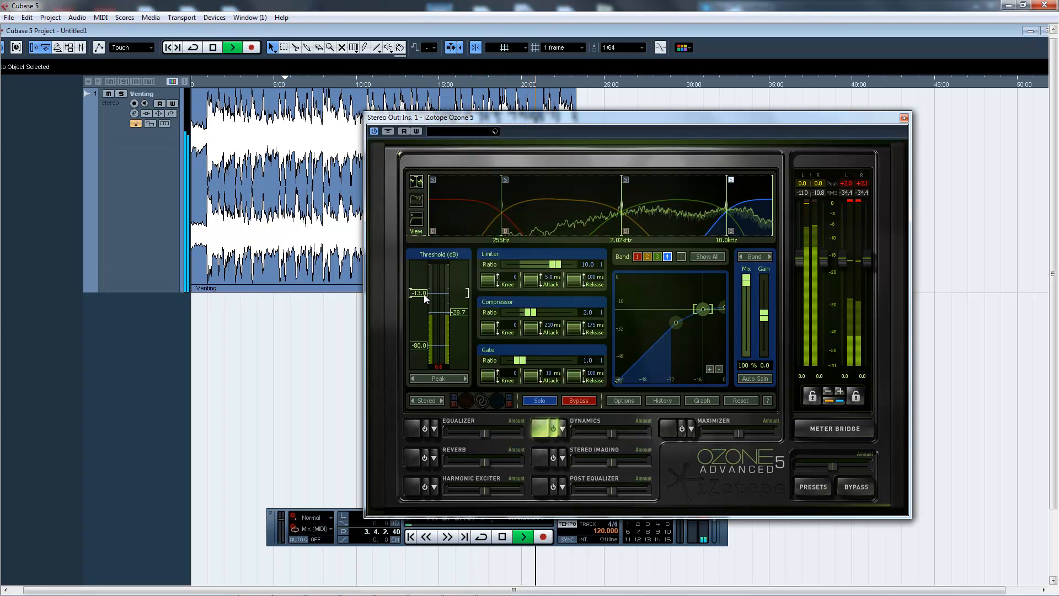
left_click(424, 293)
type("-9")
key("Return")
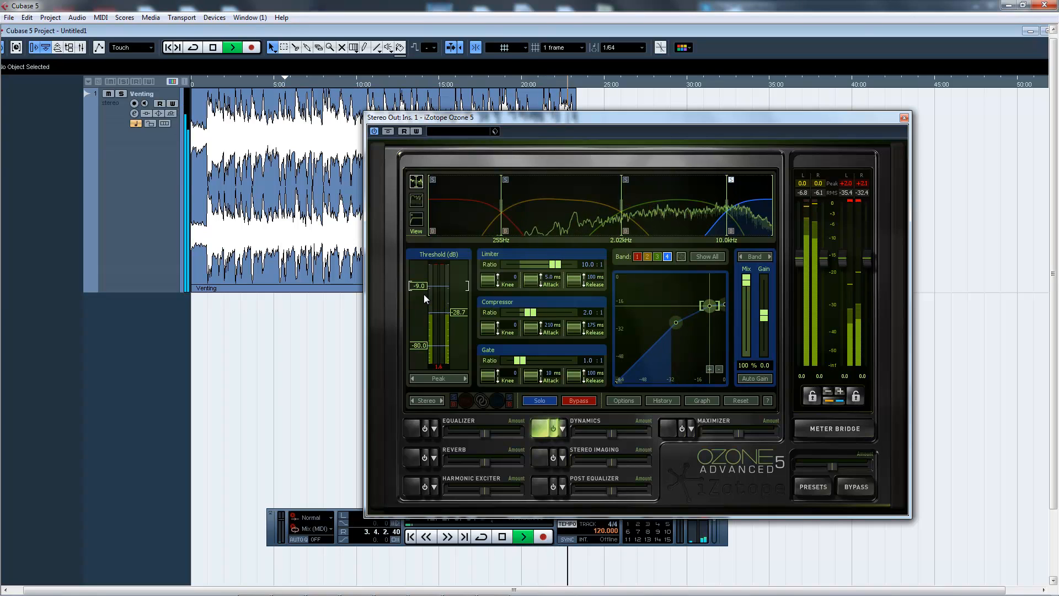
Step: Replay the loud section, try the fourth band's compressor threshold at -32.2 dB, and settle it at -29.5 dB
left_click_drag(464, 313, 464, 317)
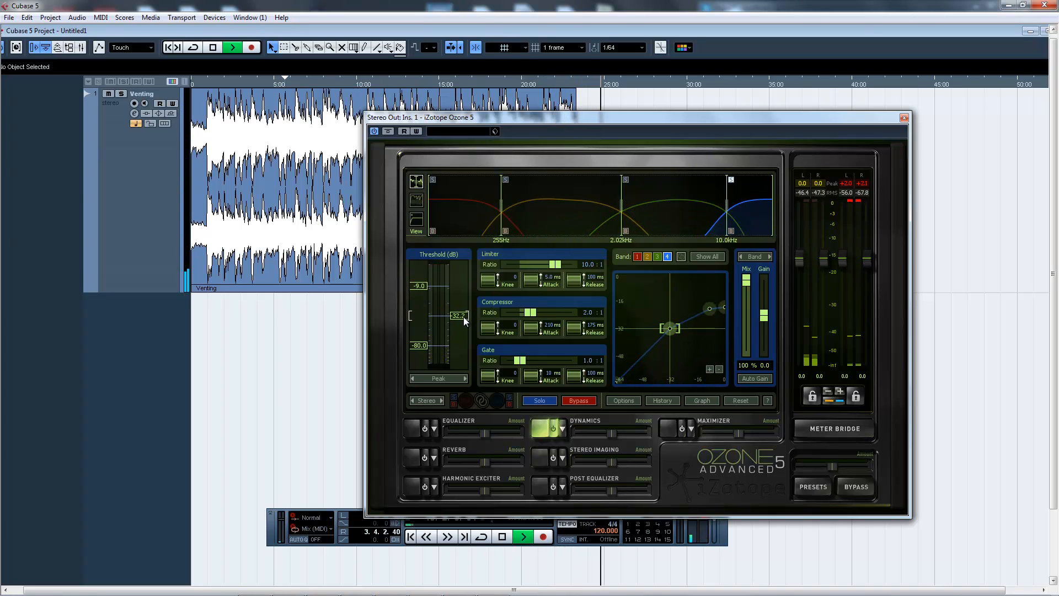
left_click(210, 88)
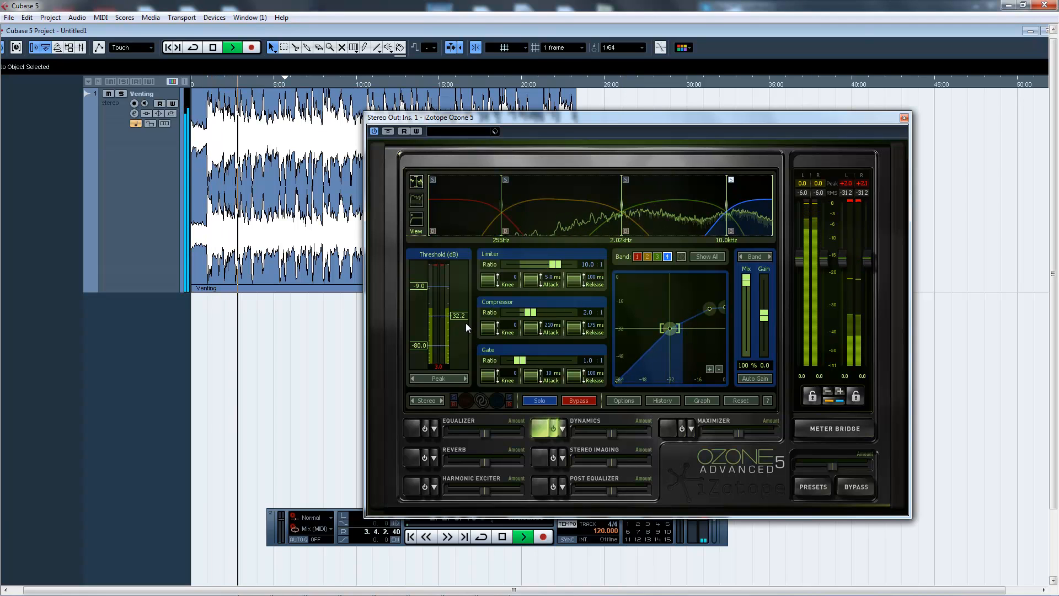
left_click_drag(466, 318, 467, 316)
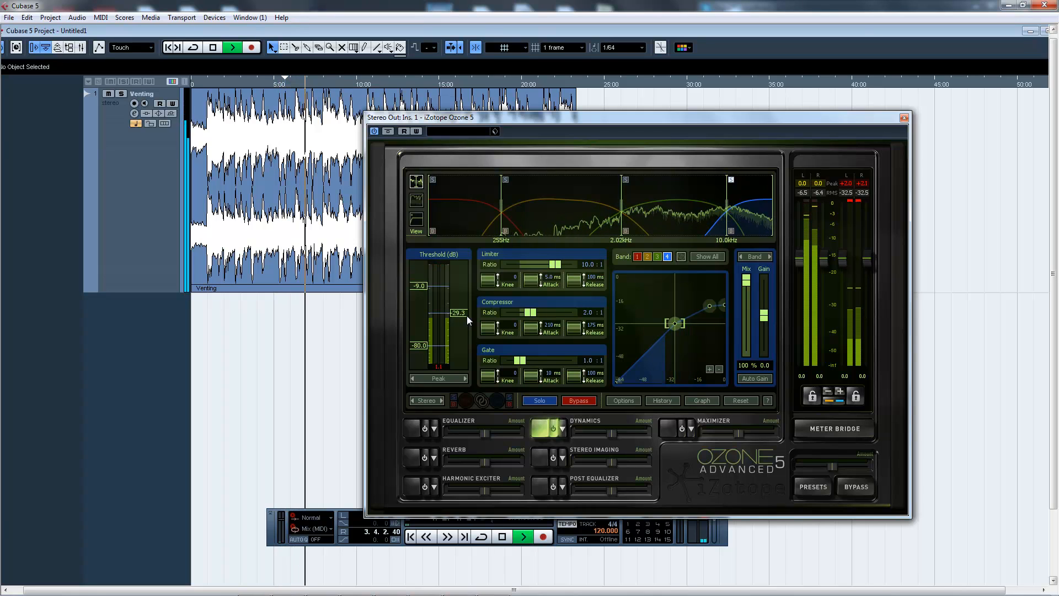
double_click(465, 313)
left_click(465, 313)
key("BackSpace")
type("5")
key("Return")
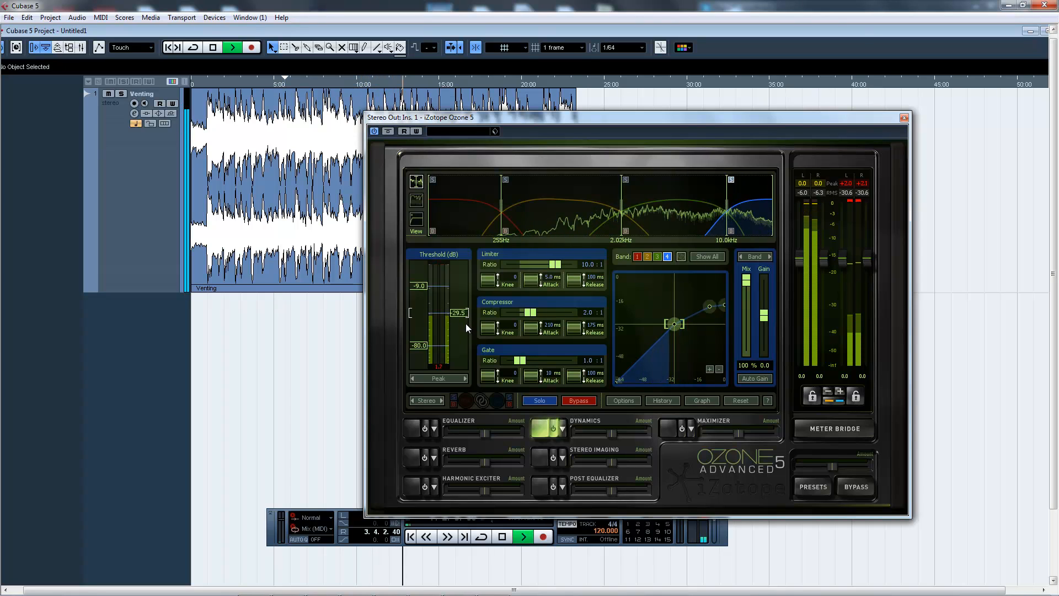
Step: Set the fourth band's gain to 2.2 dB and stop playback
double_click(766, 366)
type("2.")
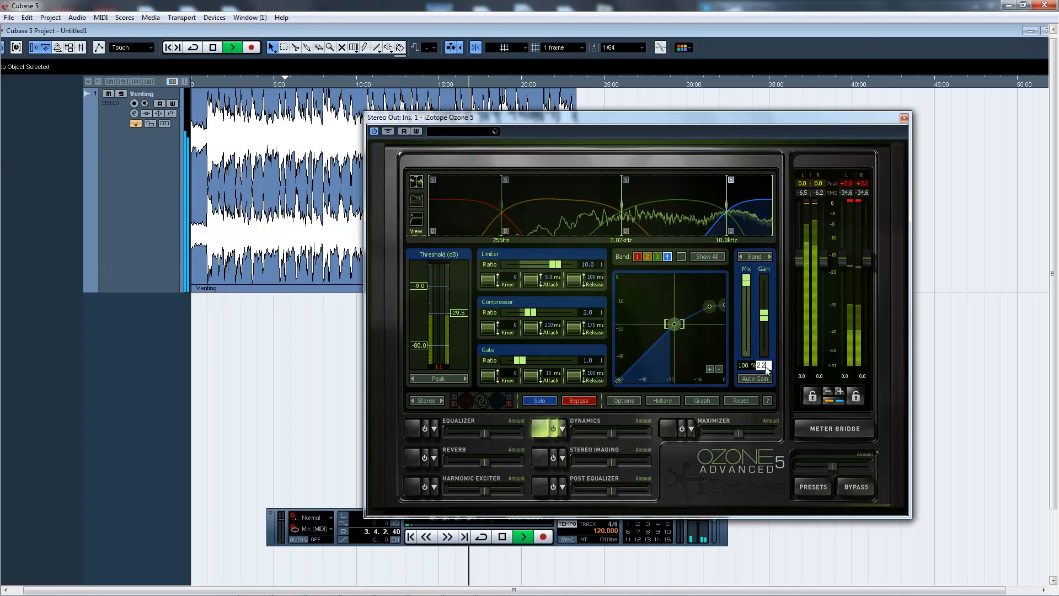
type("2")
key("Return")
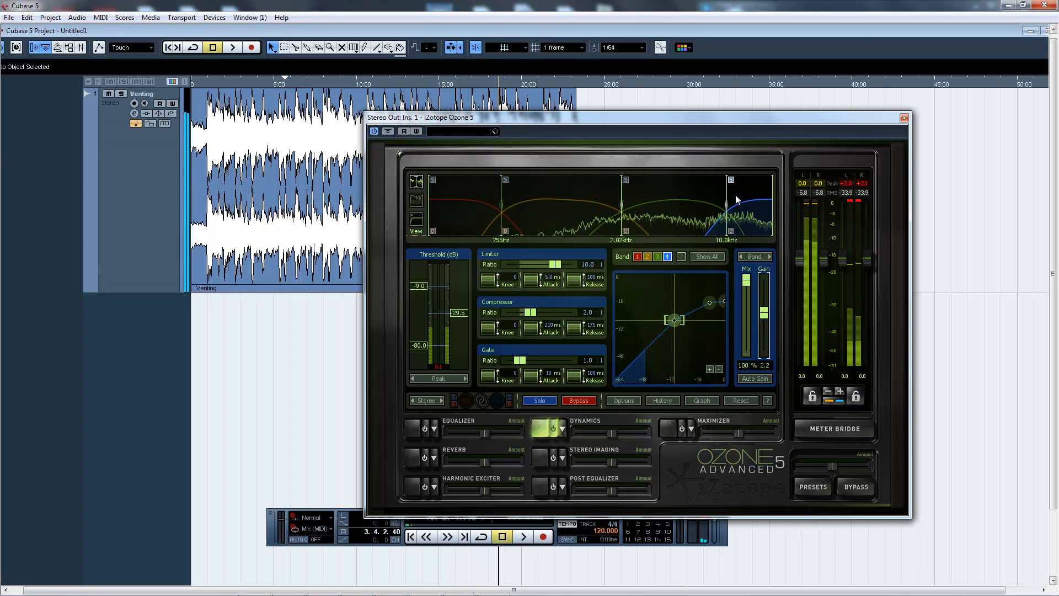
key("space")
Step: Unsolo the fourth band and play the loud section to hear all four bands together
left_click(731, 180)
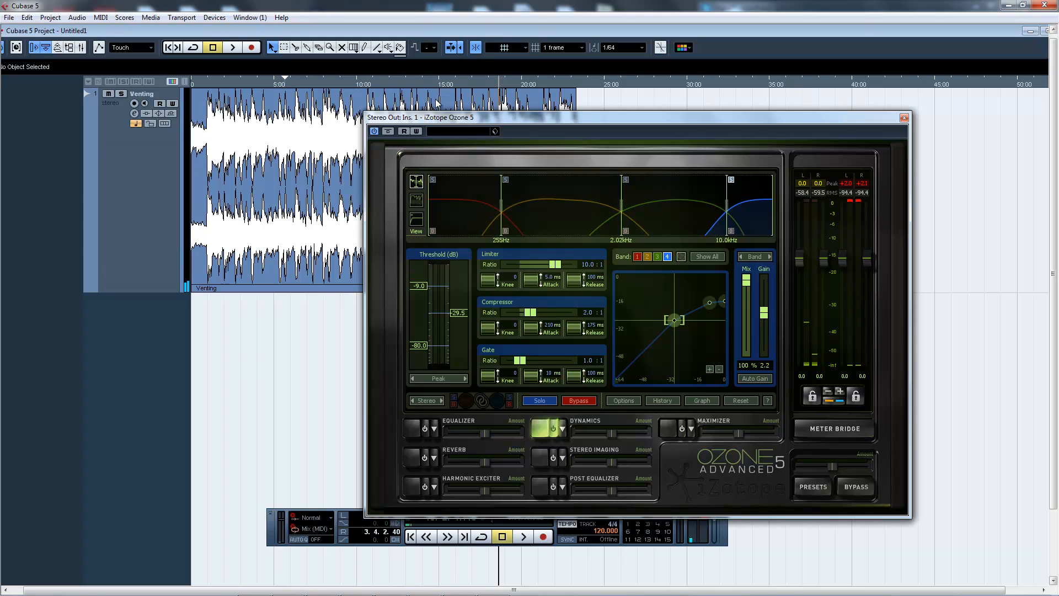
left_click(210, 87)
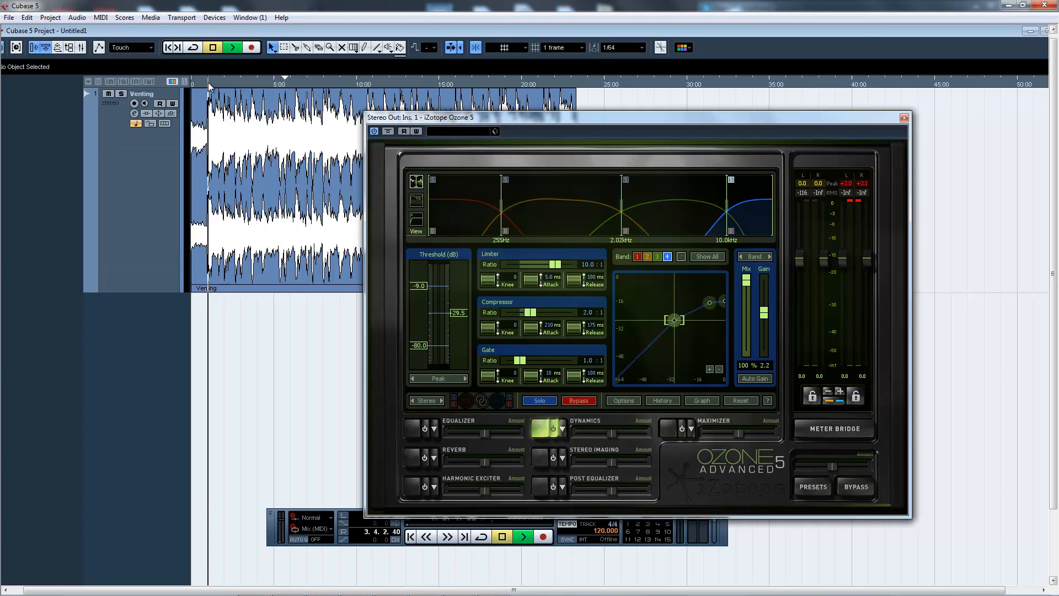
key("space")
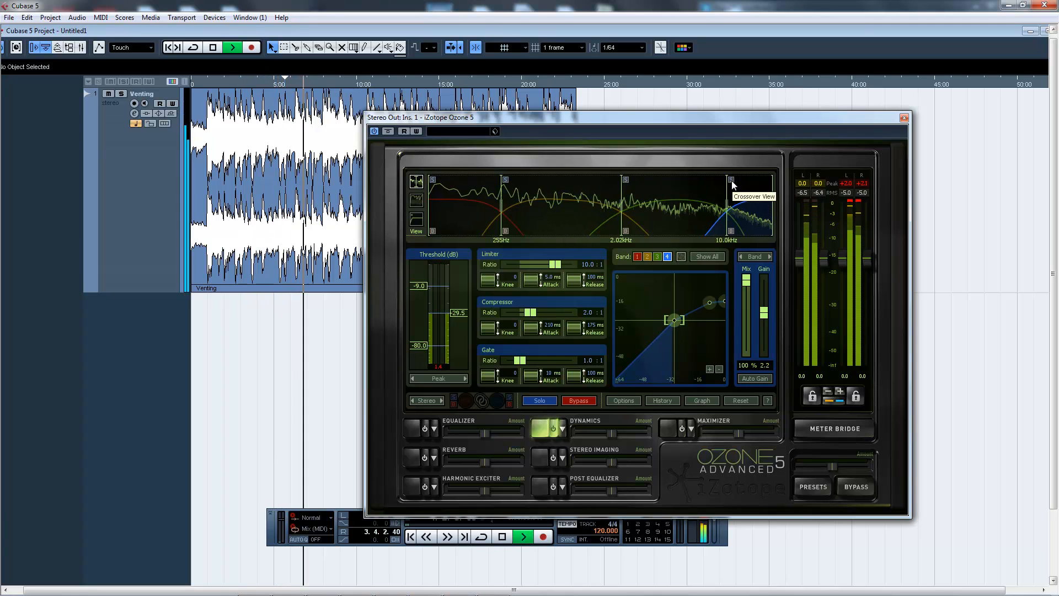
key("space")
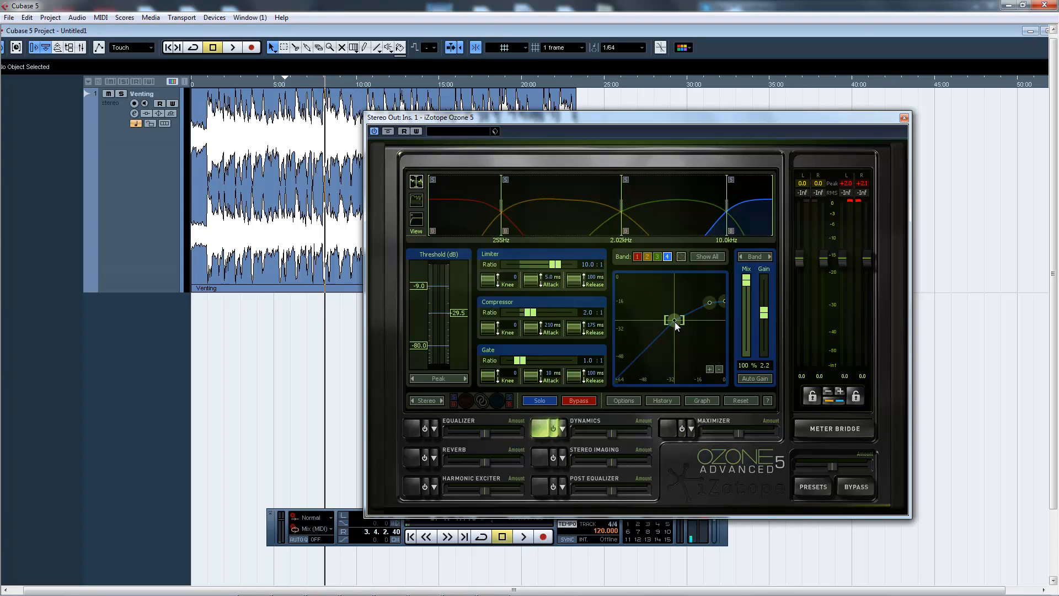
Step: Browse the dynamics module's preset list and close it without loading a preset
left_click(567, 431)
scroll(692, 333, "down", 5)
scroll(693, 333, "down", 5)
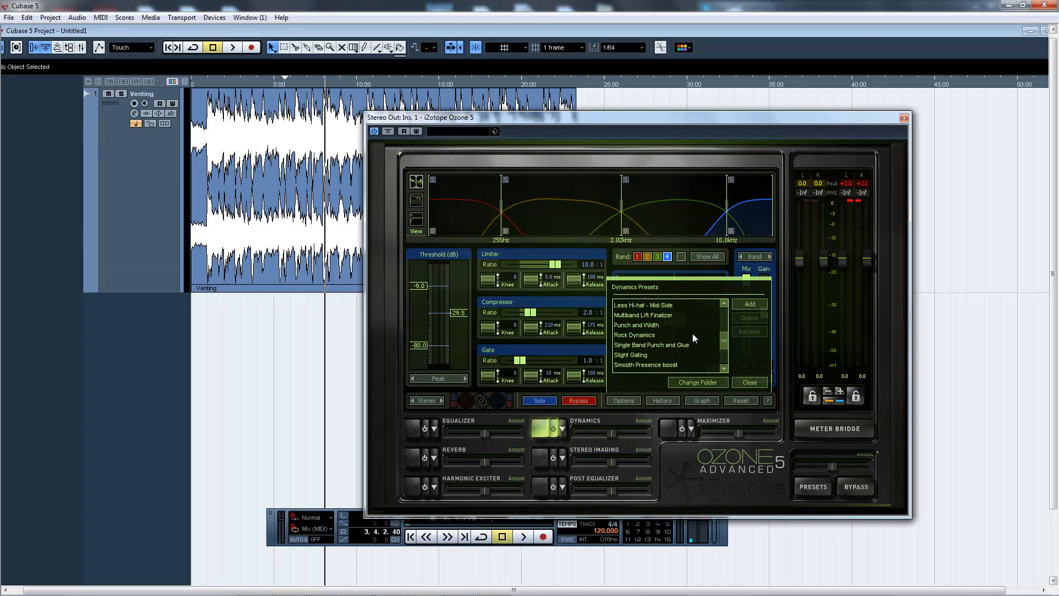
left_click(751, 386)
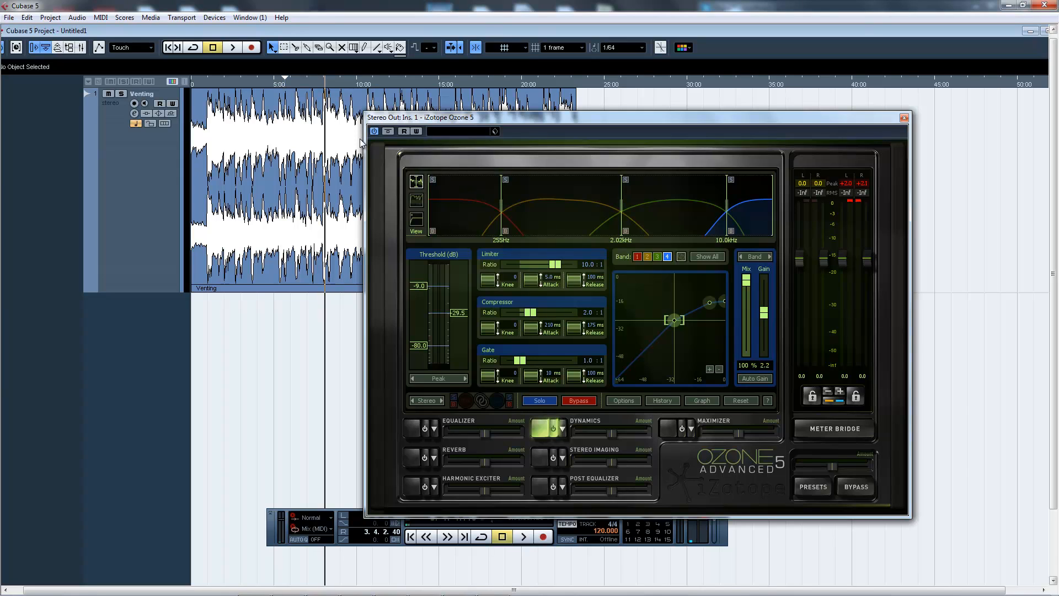
Step: Play the loud section with the dynamics module bypassed to hear the unprocessed mix, and stop with the module re-enabled
left_click(207, 85)
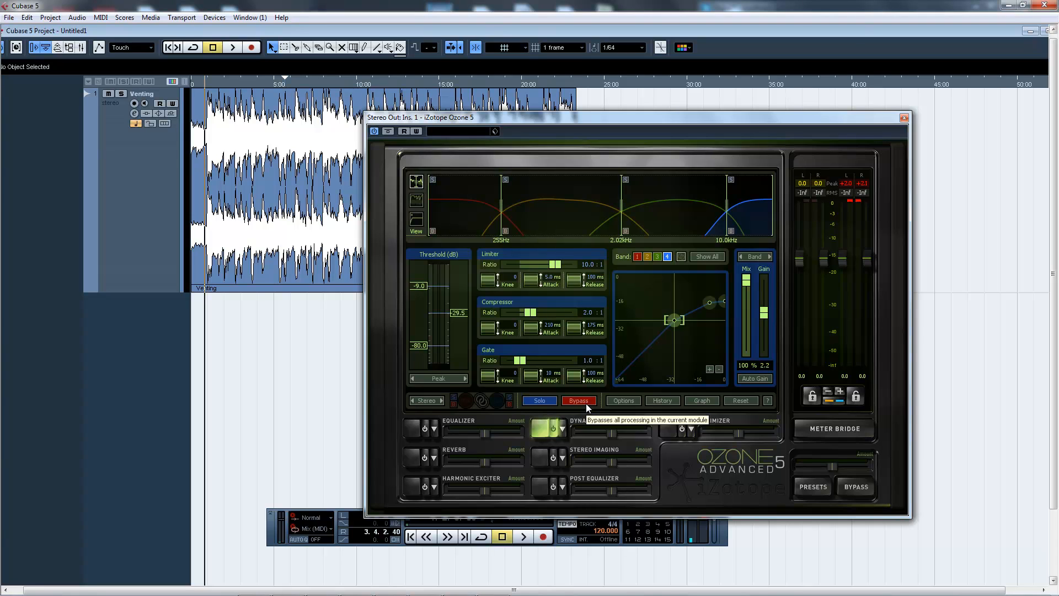
left_click(586, 403)
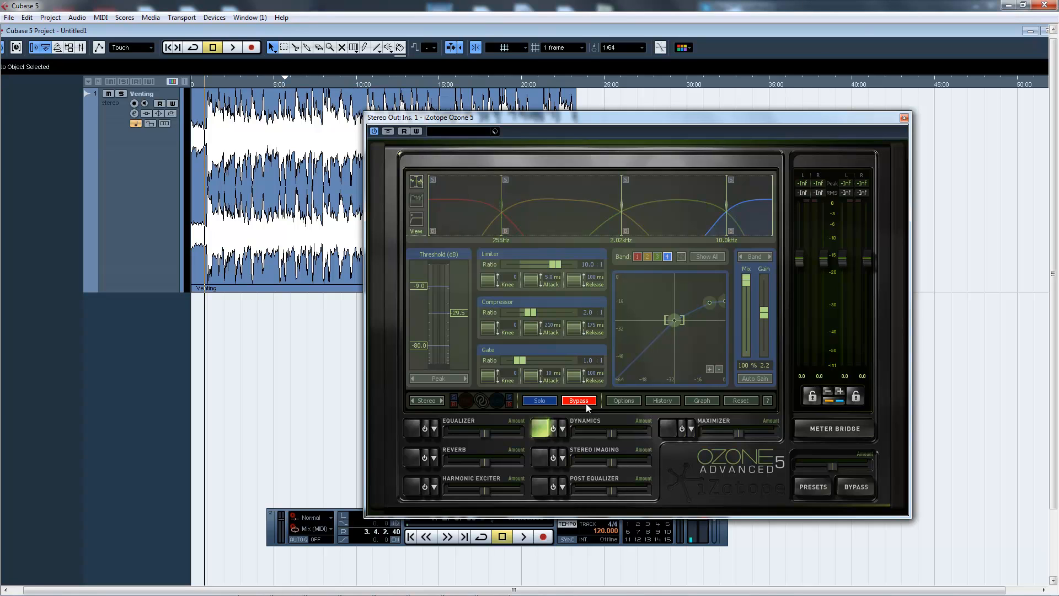
key("space")
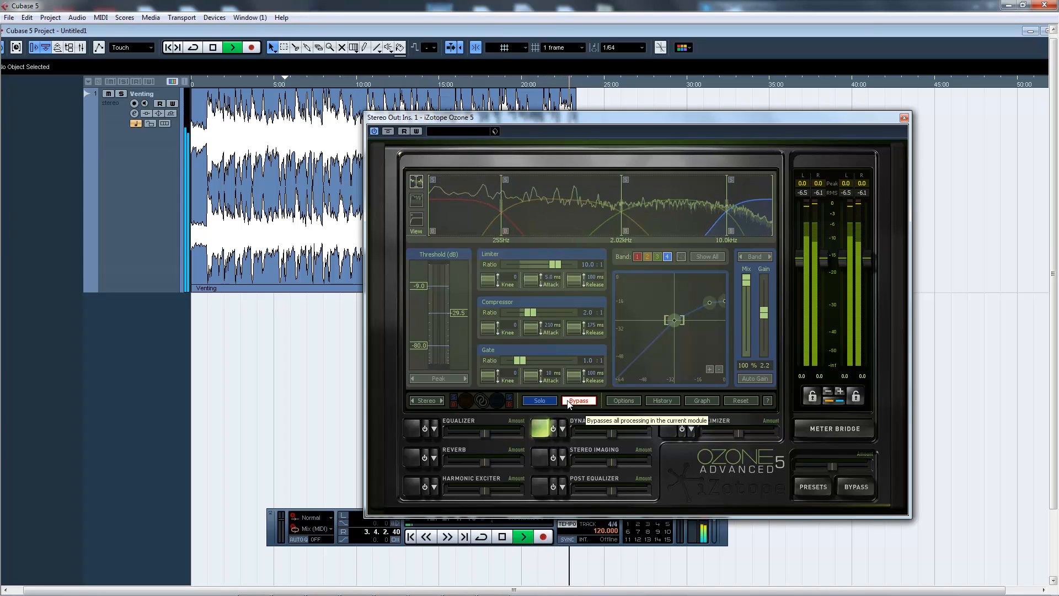
key("space")
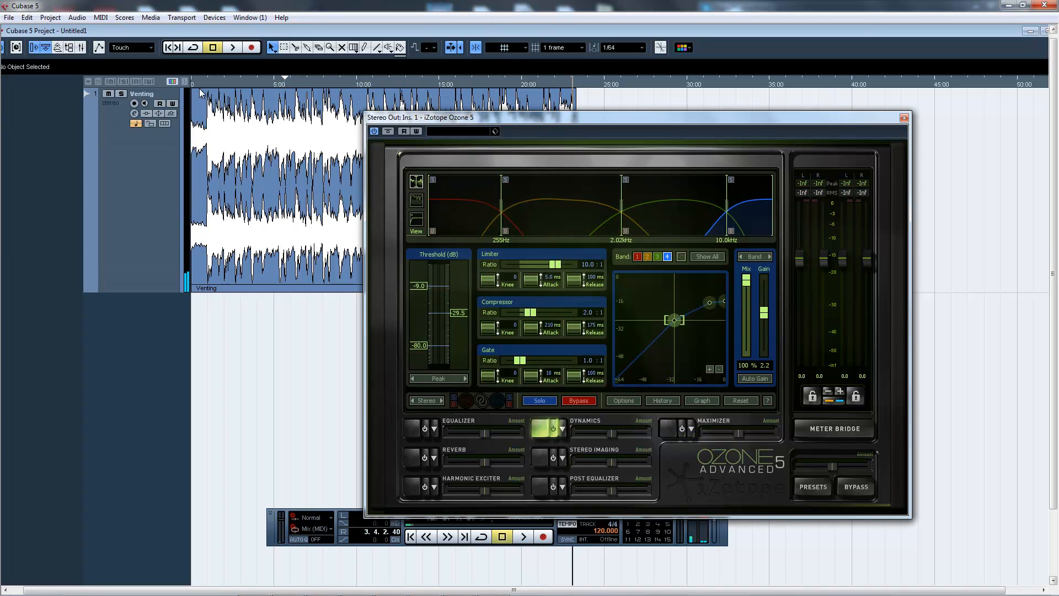
Step: Play the loud section with the dynamics processing active for comparison, stop, and bypass the module again
left_click(207, 79)
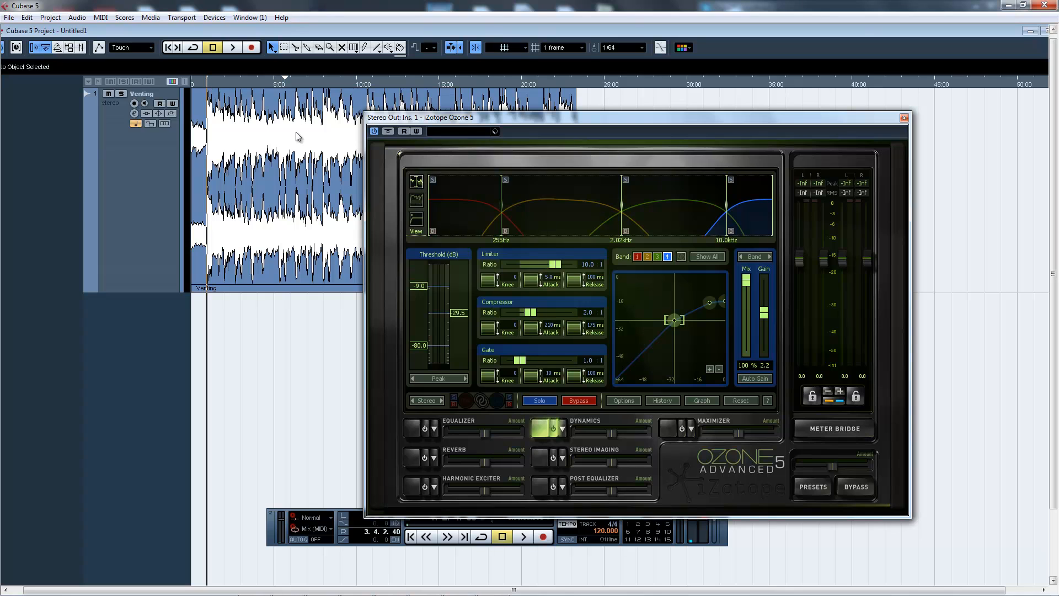
key("space")
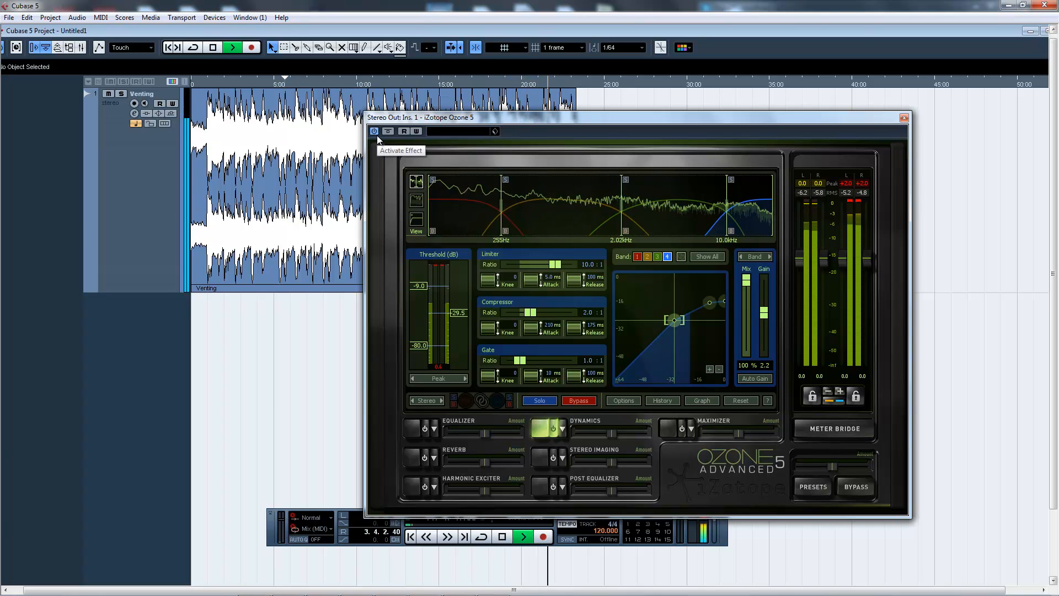
key("space")
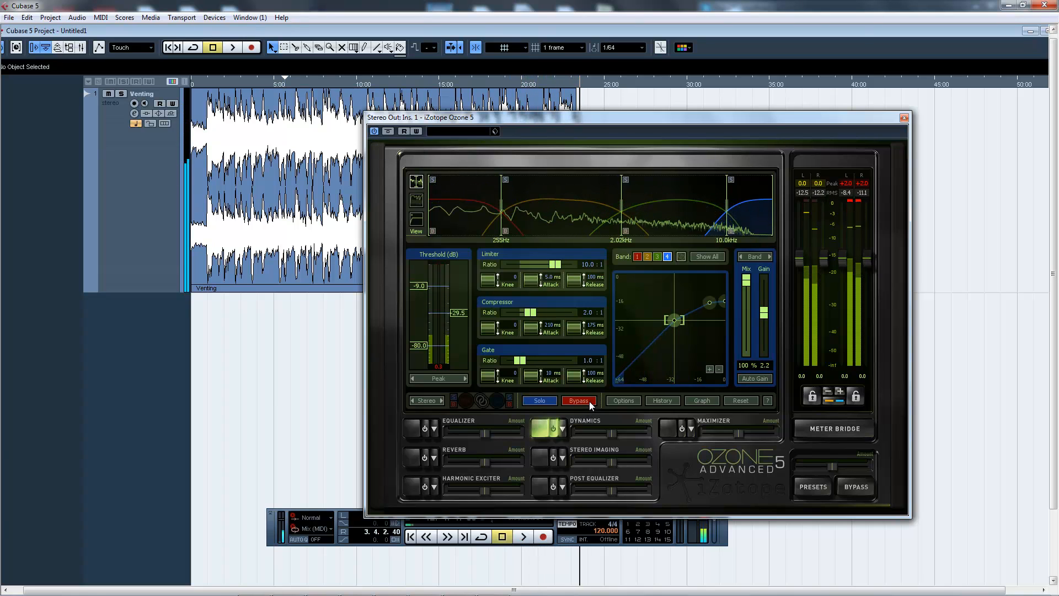
left_click(589, 401)
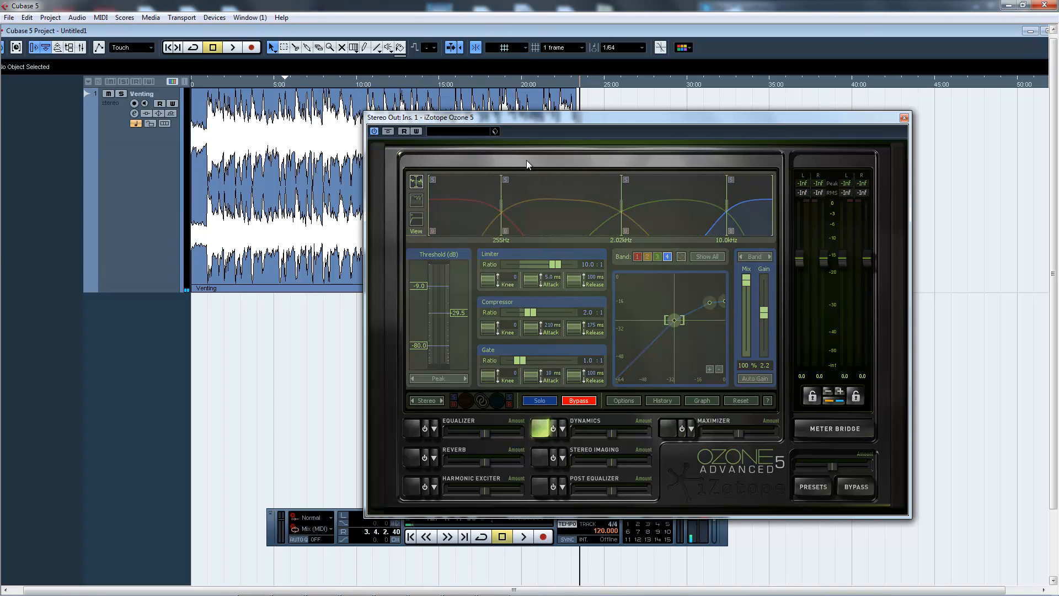